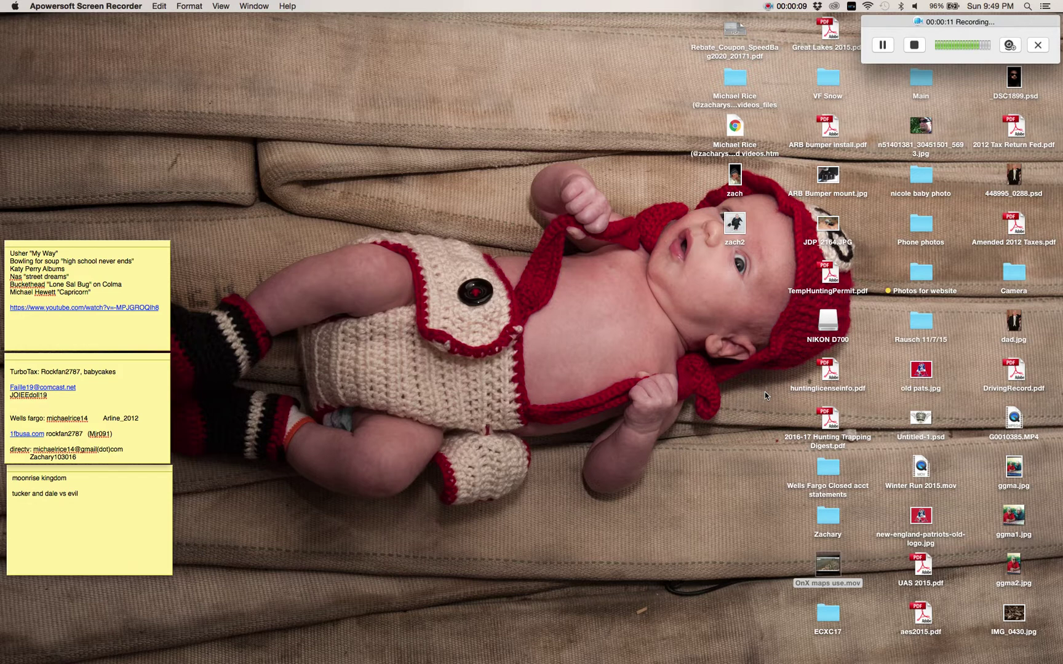
Switch to the onXmaps website in Chrome and go to its login.
{"action": "mouse_move", "coordinate": [875, 651]}
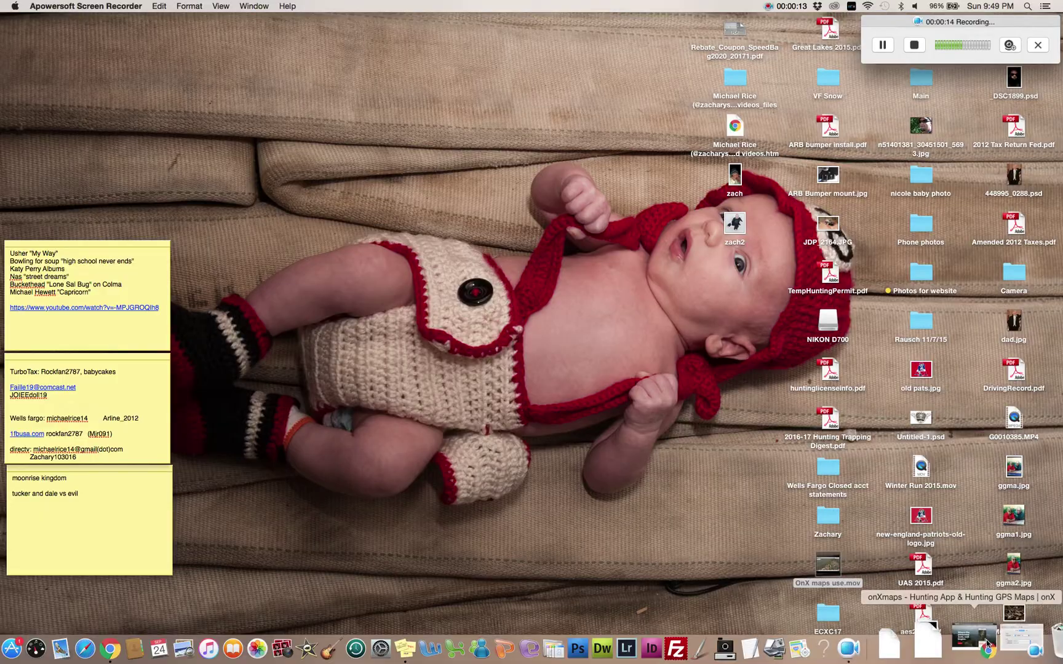
{"action": "left_click", "coordinate": [986, 643]}
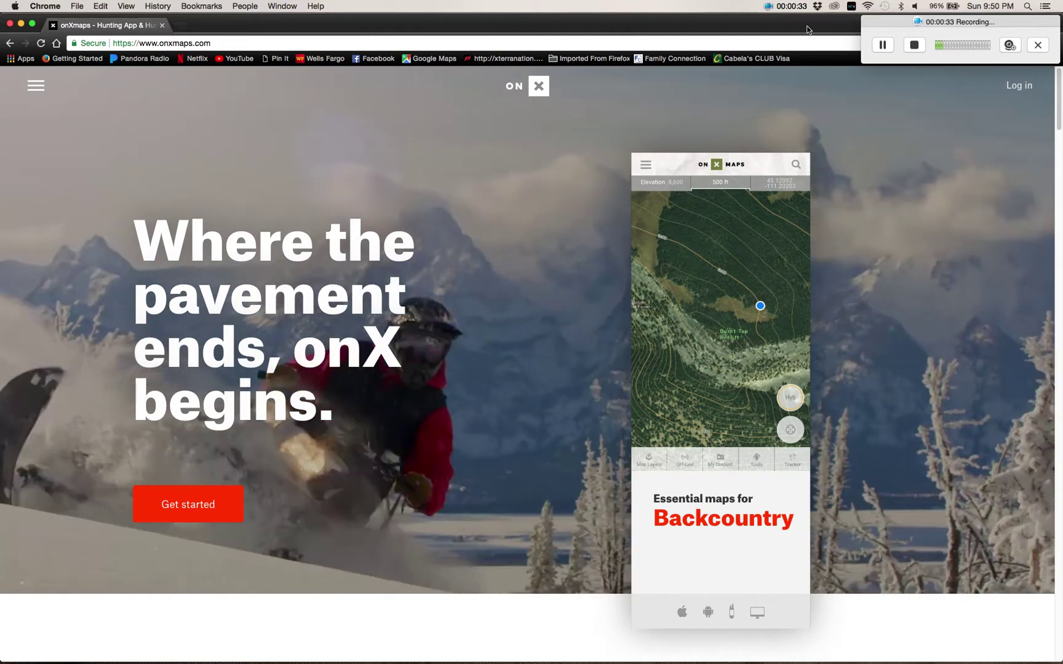
{"action": "left_click", "coordinate": [630, 146]}
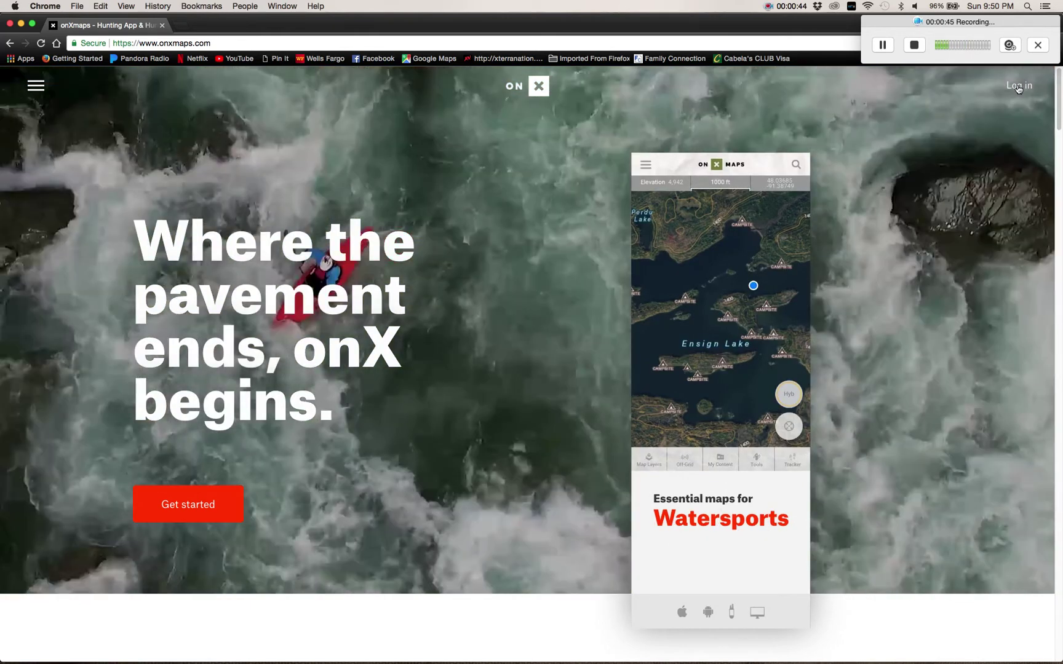
{"action": "left_click", "coordinate": [1018, 87]}
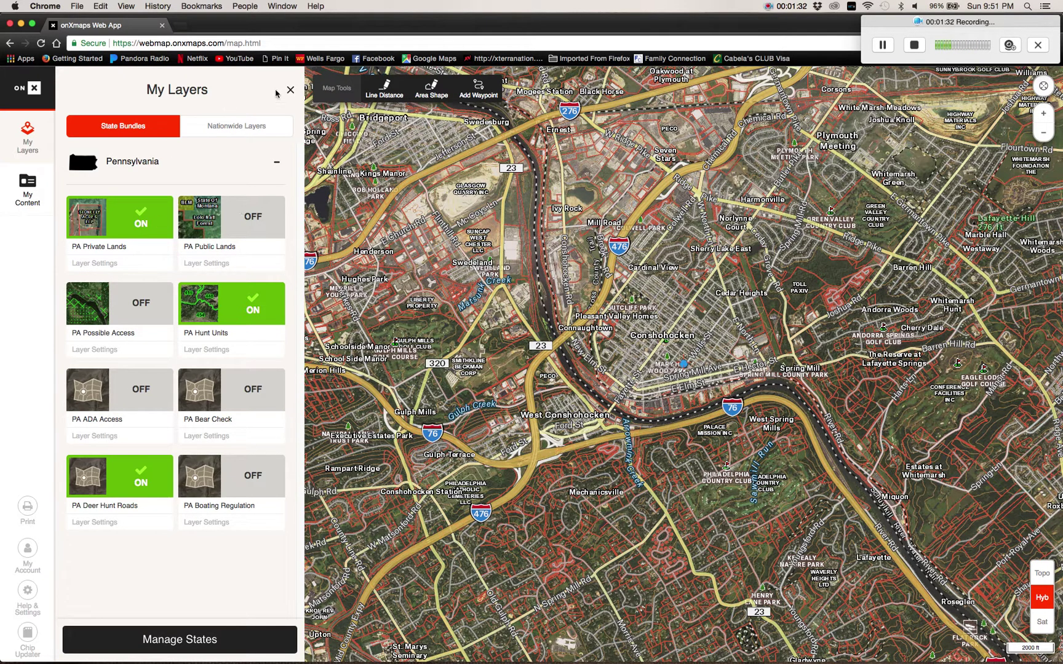
Turn off the PA Private Lands, PA Hunt Units and PA Deer Hunt Roads layers in the Pennsylvania state bundle.
{"action": "left_click", "coordinate": [290, 91]}
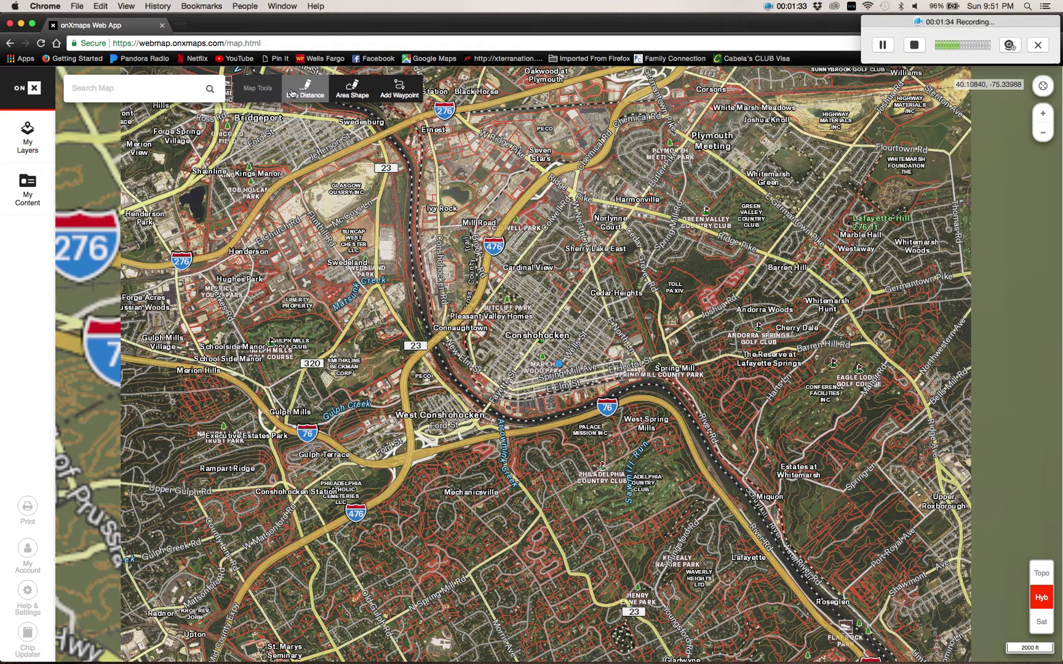
{"action": "left_click", "coordinate": [27, 132]}
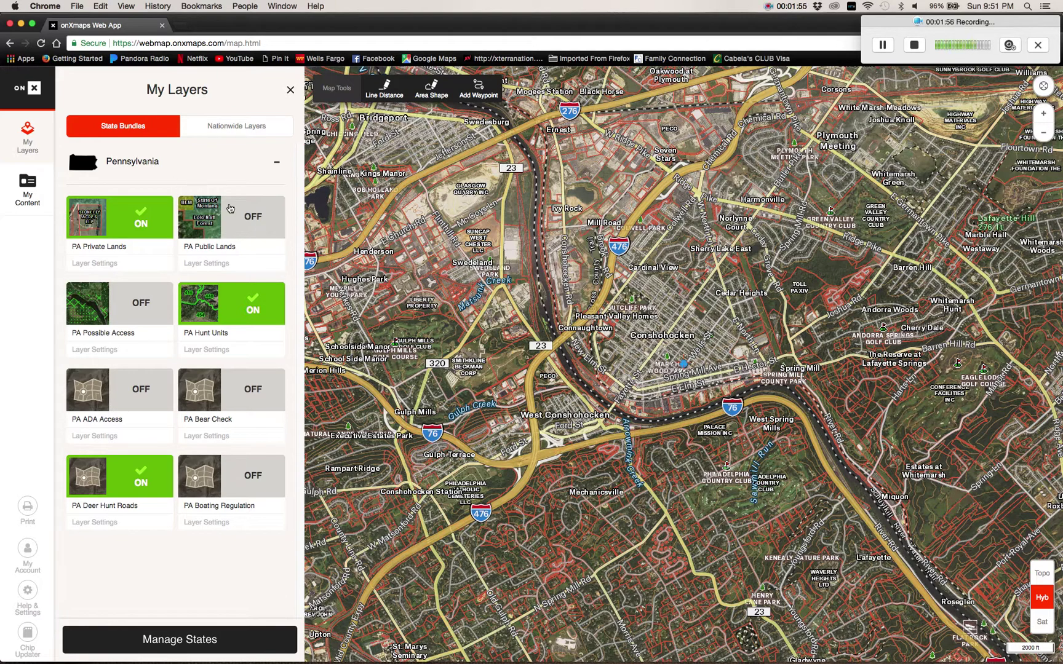
{"action": "left_click", "coordinate": [148, 228]}
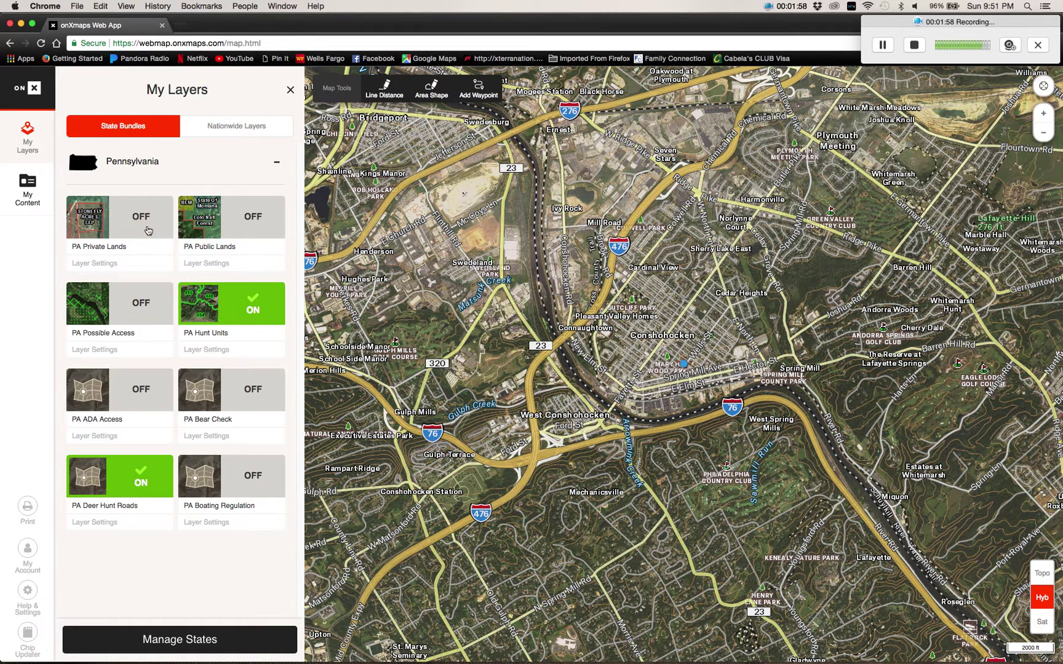
{"action": "left_click", "coordinate": [217, 303]}
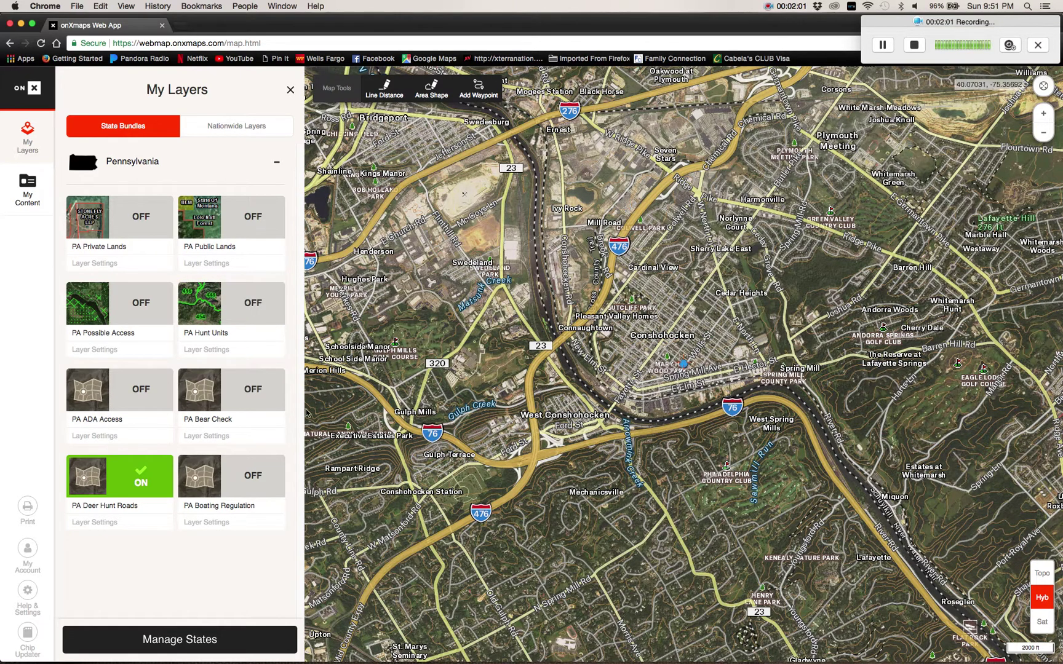
{"action": "left_click", "coordinate": [138, 479]}
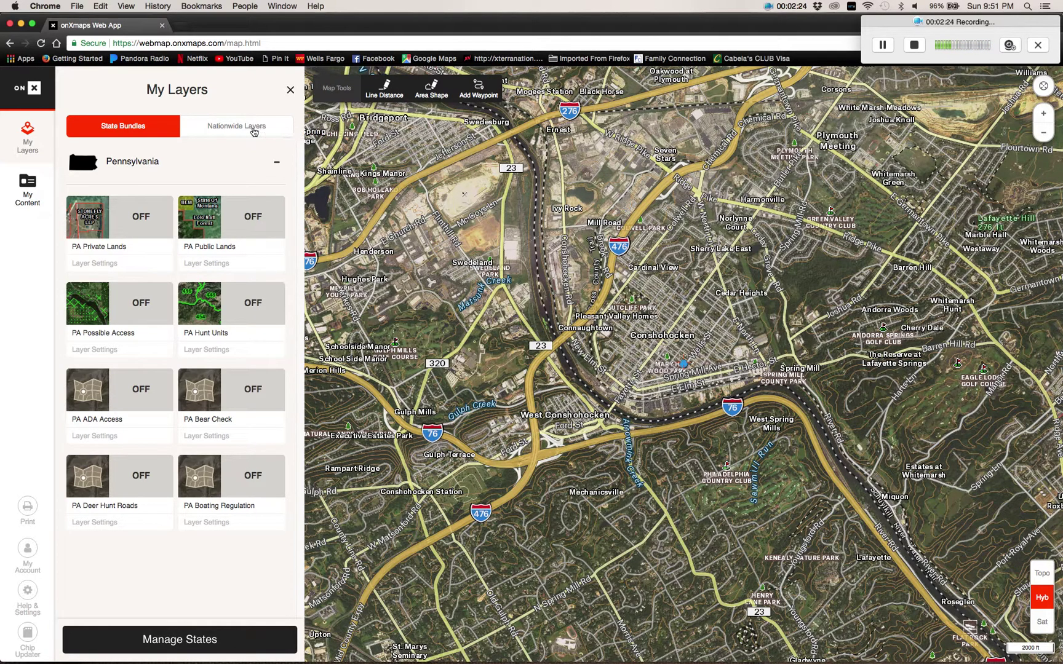
Look through the nationwide layers available for Hunt, Trails & Rec and Water.
{"action": "left_click", "coordinate": [253, 132]}
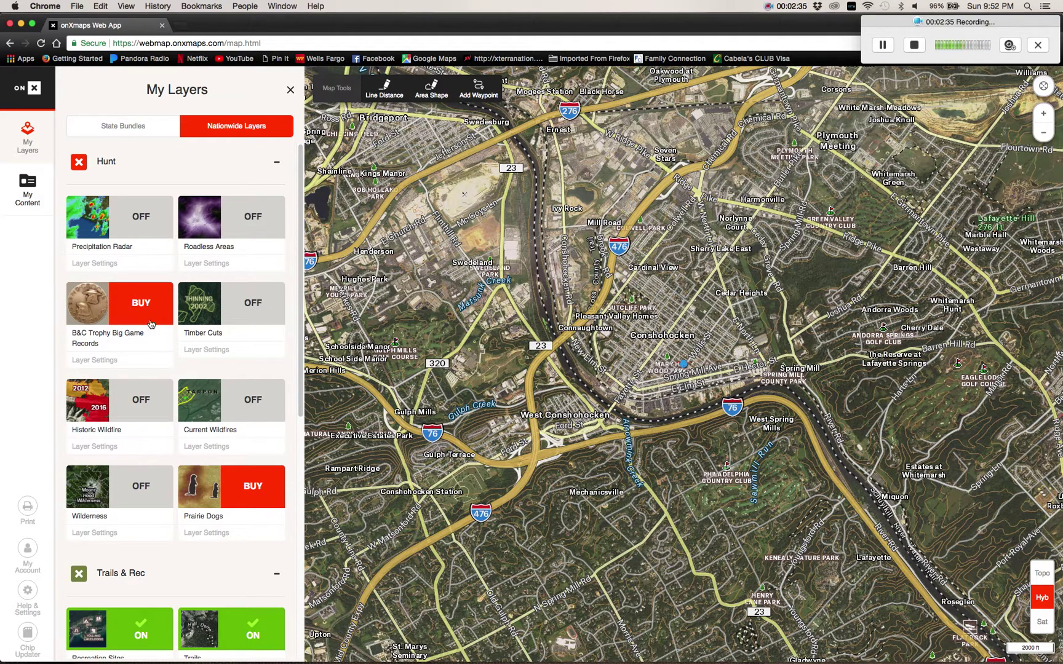
{"action": "scroll", "coordinate": [164, 283], "scroll_direction": "down", "scroll_amount": 1}
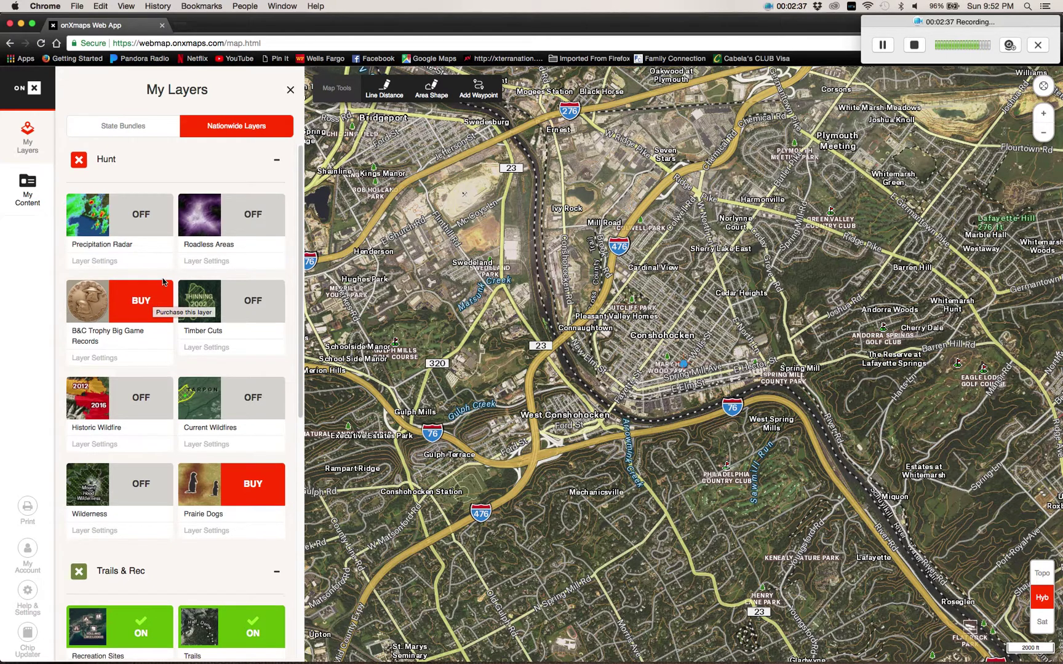
{"action": "scroll", "coordinate": [163, 281], "scroll_direction": "down", "scroll_amount": 1}
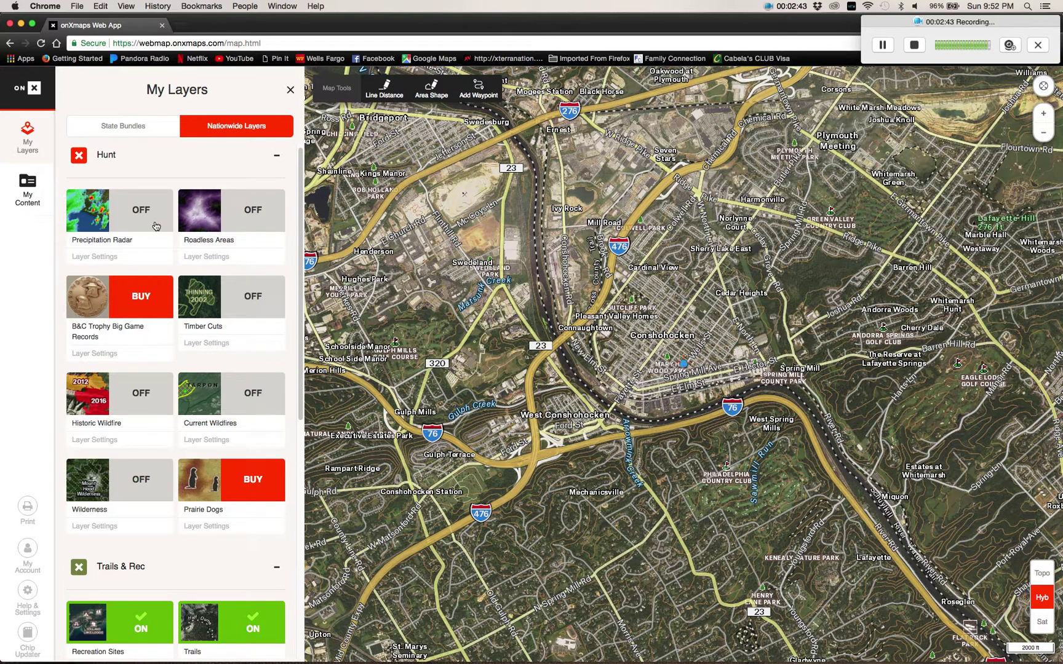
{"action": "scroll", "coordinate": [207, 289], "scroll_direction": "down", "scroll_amount": 3}
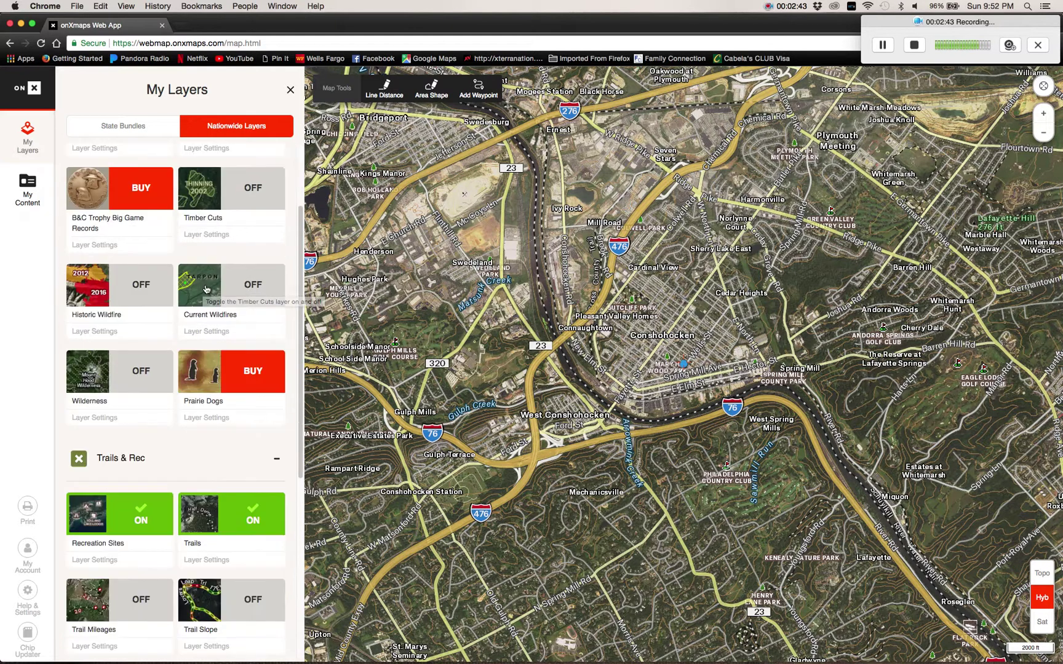
{"action": "scroll", "coordinate": [207, 289], "scroll_direction": "down", "scroll_amount": 5}
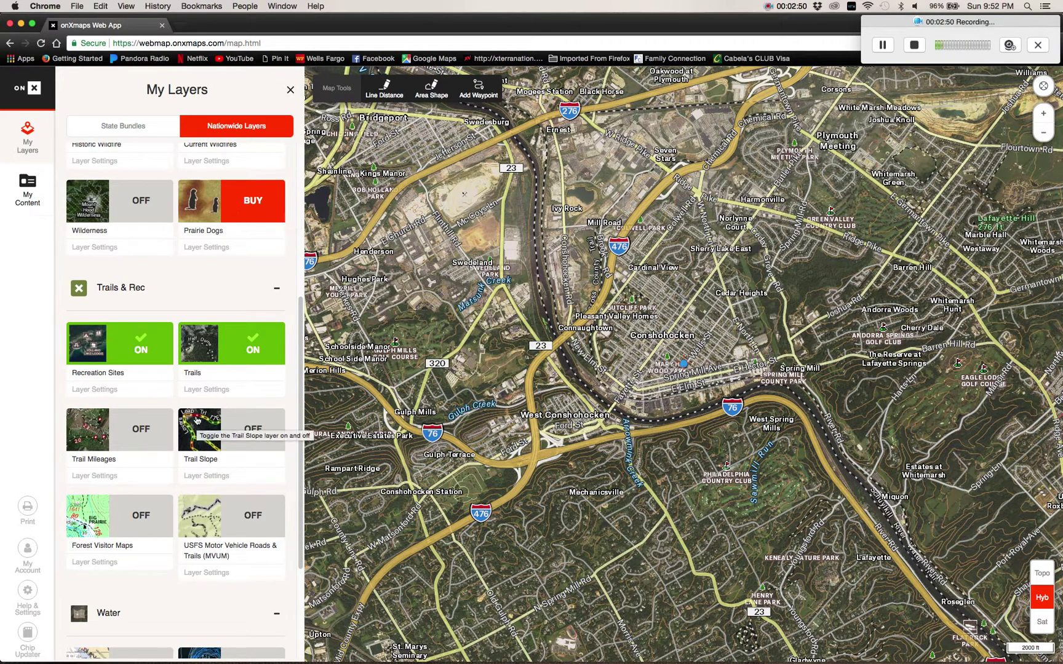
{"action": "scroll", "coordinate": [197, 420], "scroll_direction": "down", "scroll_amount": 5}
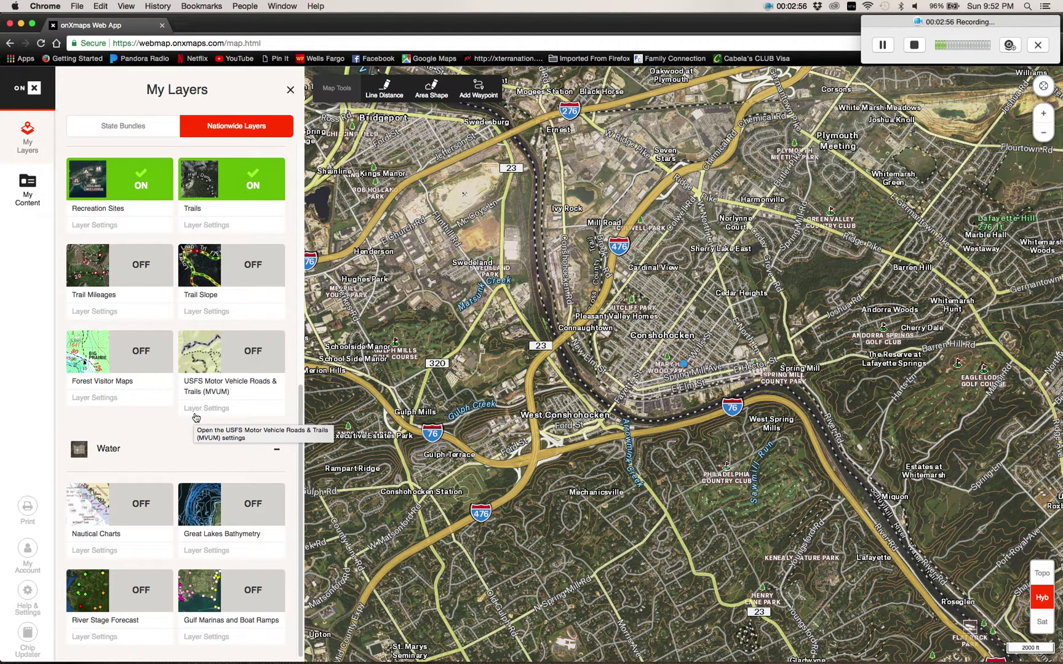
{"action": "scroll", "coordinate": [175, 278], "scroll_direction": "up", "scroll_amount": 9}
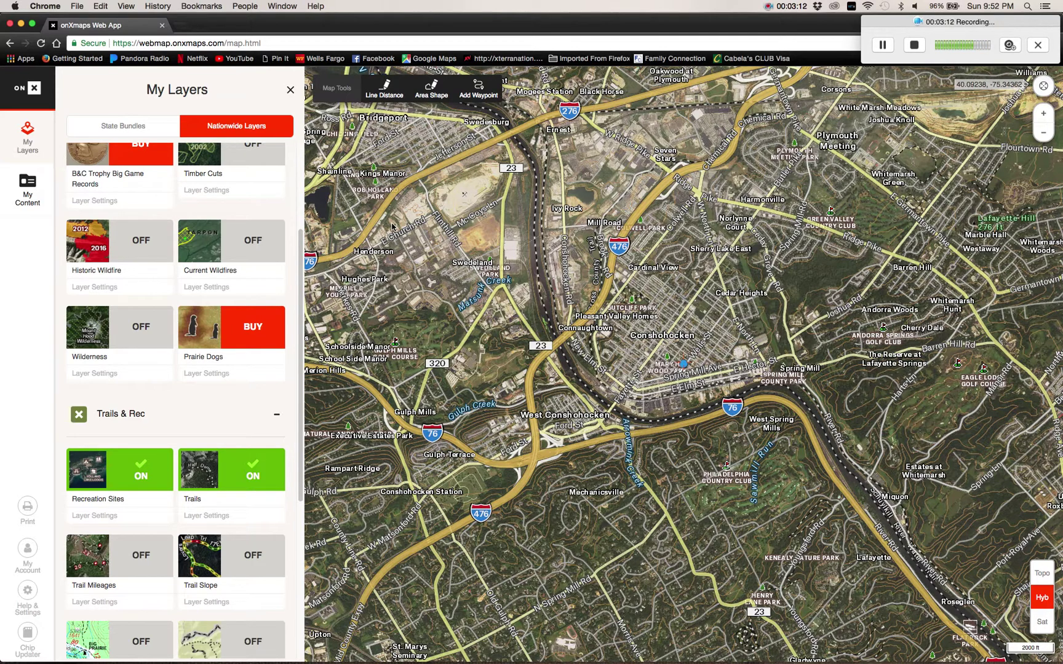
Turn on the PA Private Lands, PA Public Lands and PA Hunt Units state layers, then close the layer list.
{"action": "left_click", "coordinate": [124, 124]}
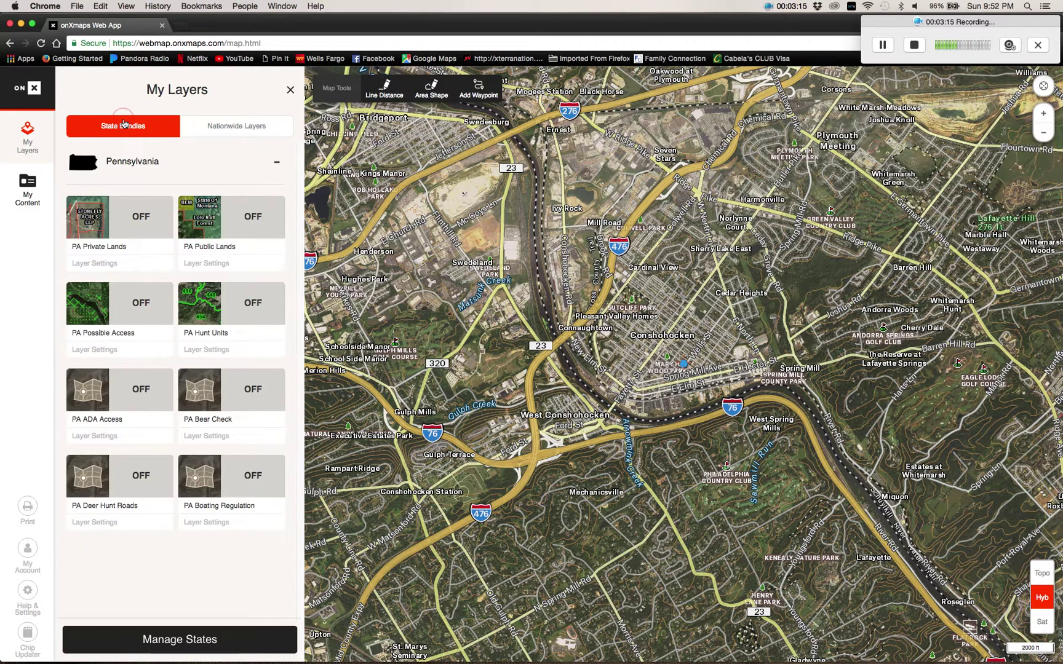
{"action": "left_click", "coordinate": [131, 237]}
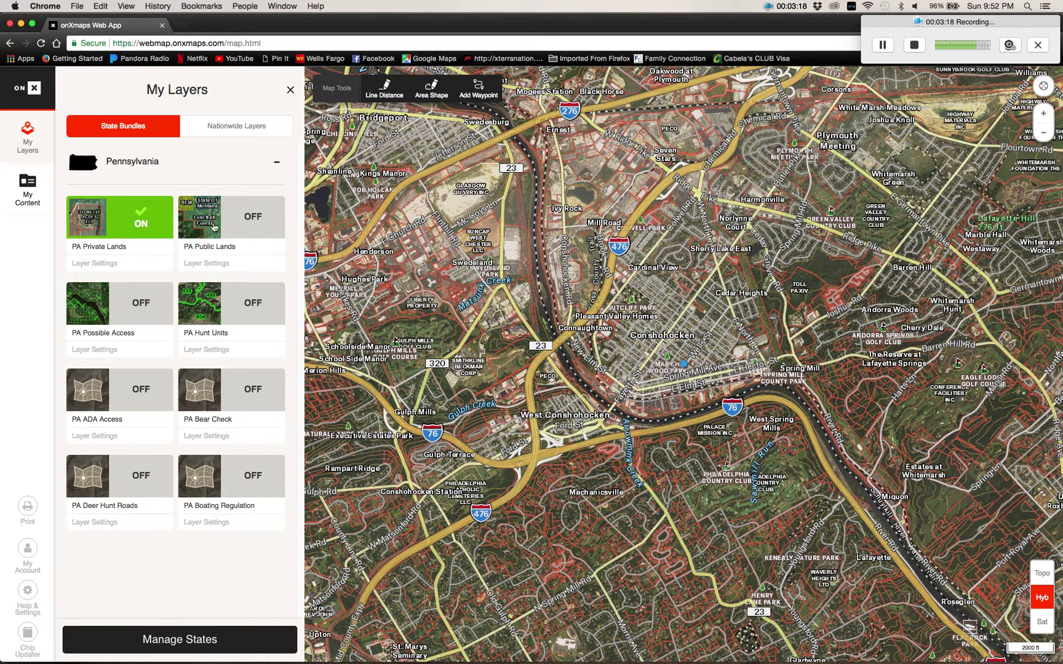
{"action": "left_click", "coordinate": [214, 226]}
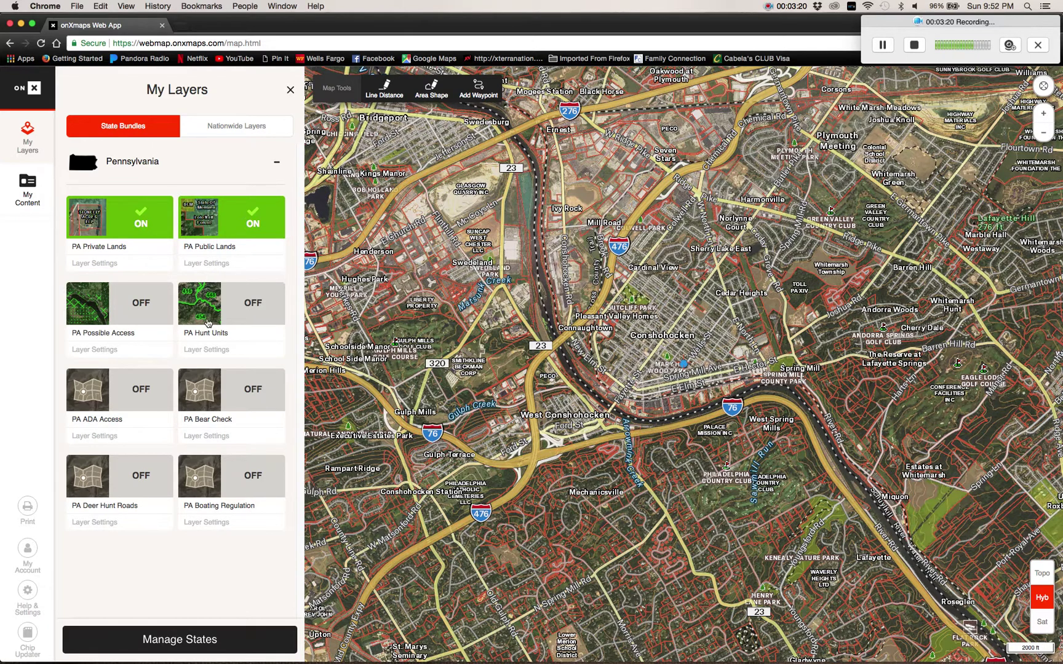
{"action": "left_click", "coordinate": [208, 323]}
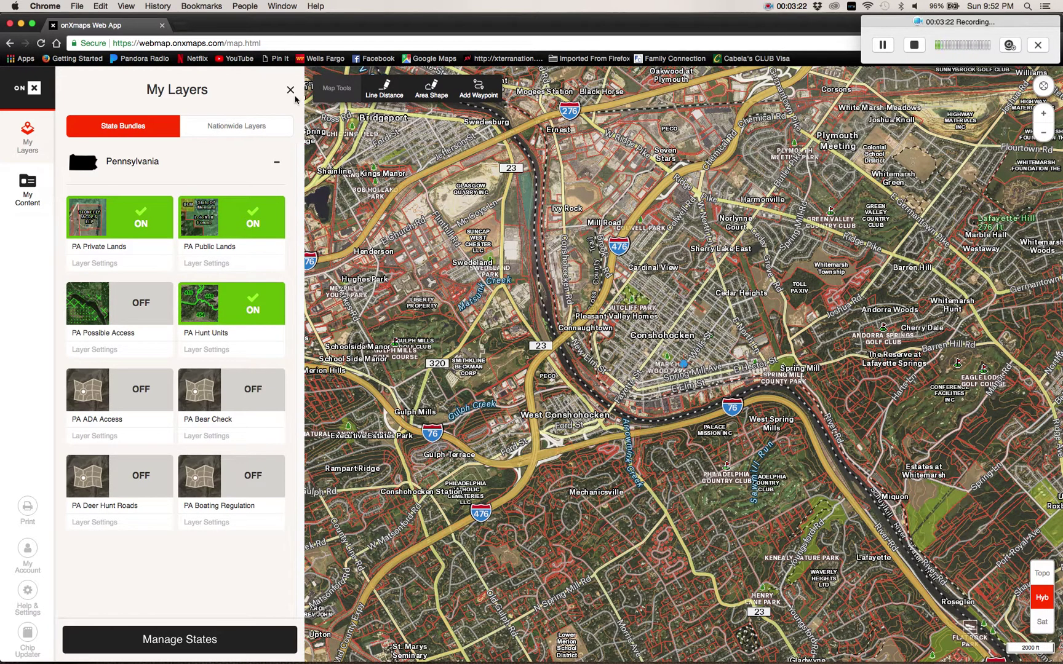
{"action": "left_click", "coordinate": [291, 91]}
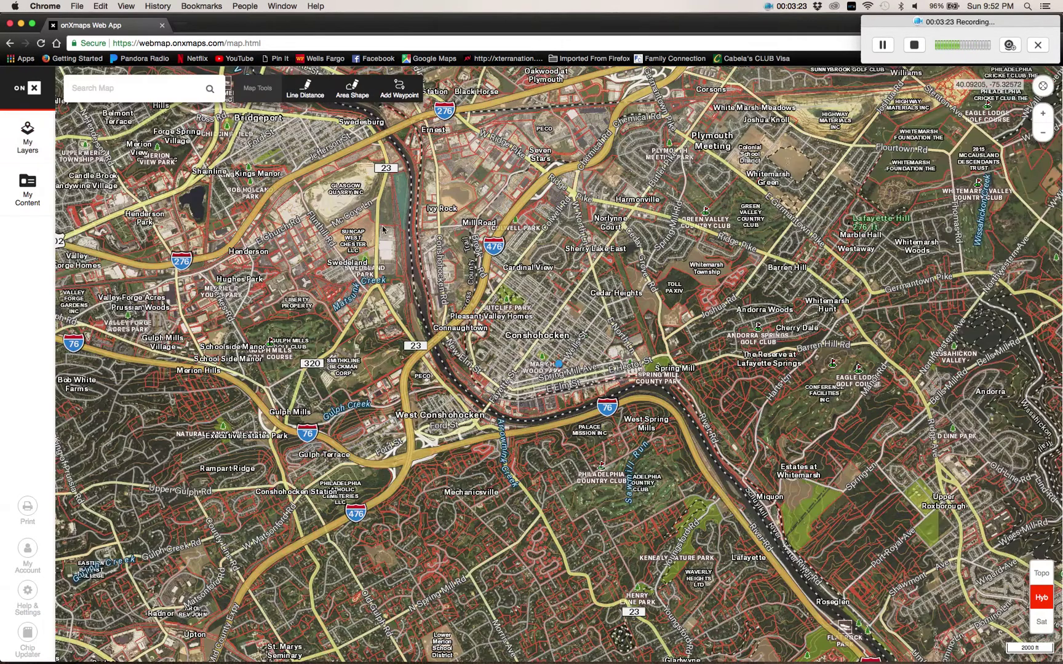
Examine the public lands and hunt unit boundaries across the whole state of Pennsylvania.
{"action": "scroll", "coordinate": [383, 230], "scroll_direction": "down", "scroll_amount": 5}
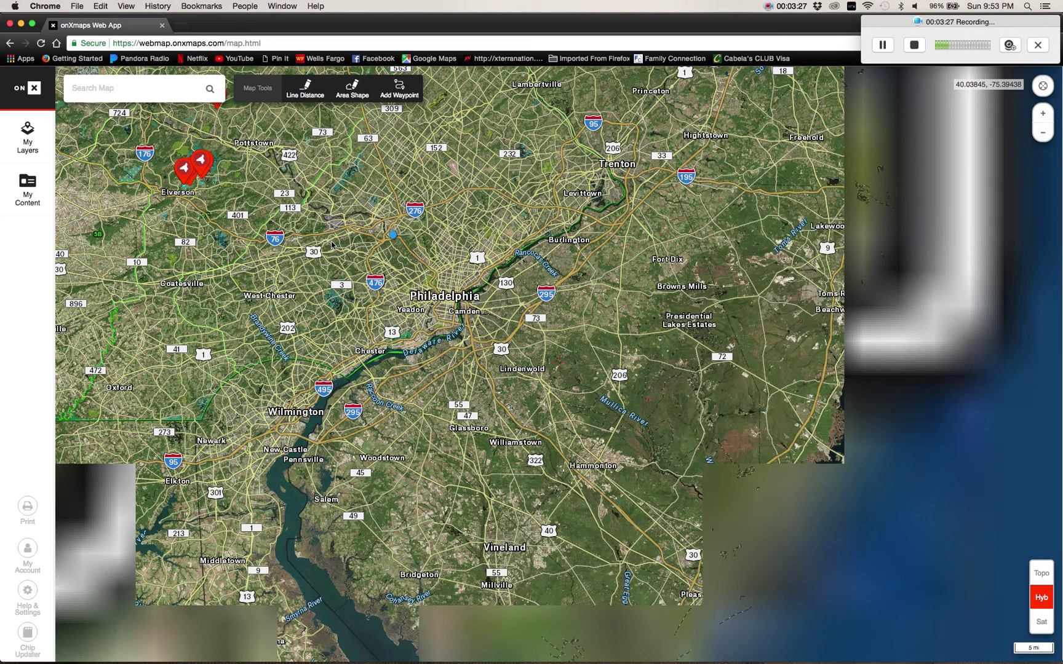
{"action": "scroll", "coordinate": [380, 247], "scroll_direction": "down", "scroll_amount": 3}
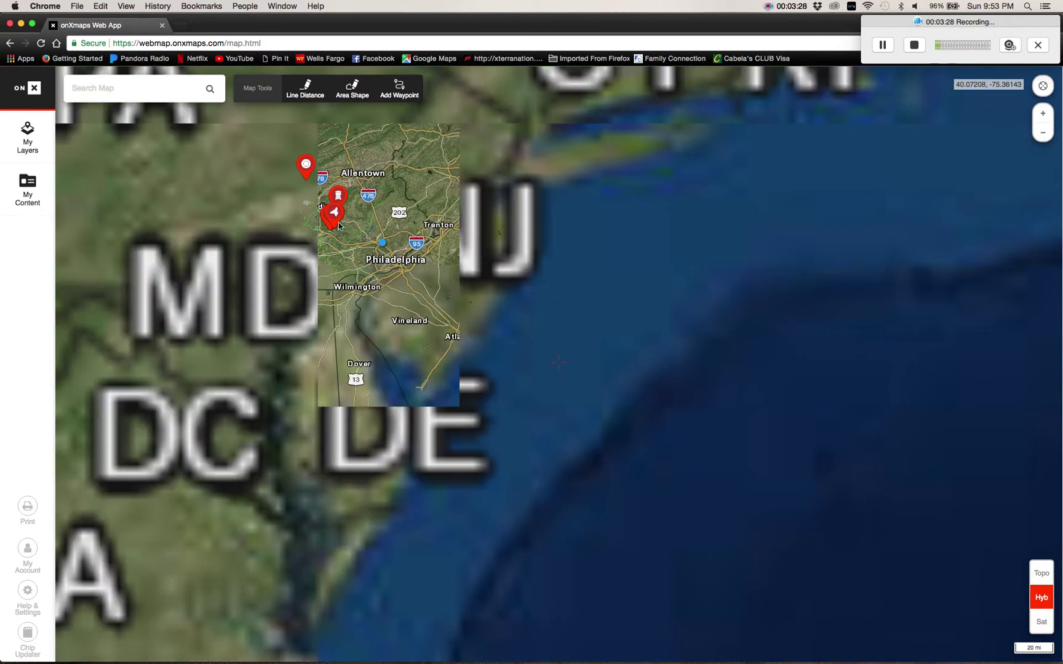
{"action": "left_click_drag", "start_coordinate": [391, 255], "coordinate": [485, 298]}
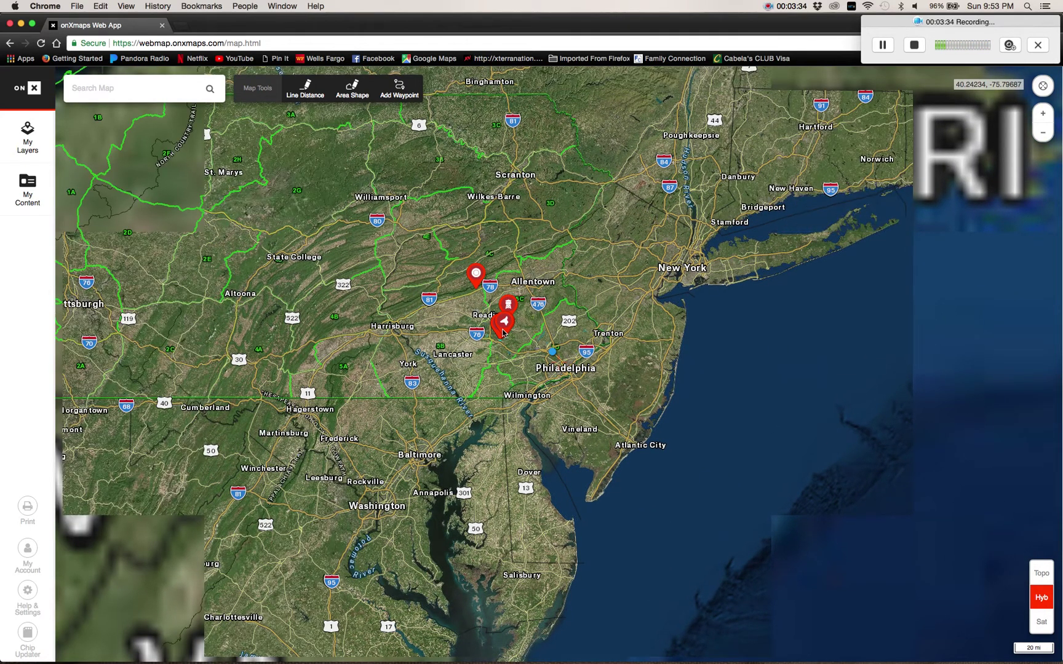
{"action": "left_click_drag", "start_coordinate": [444, 328], "coordinate": [521, 372]}
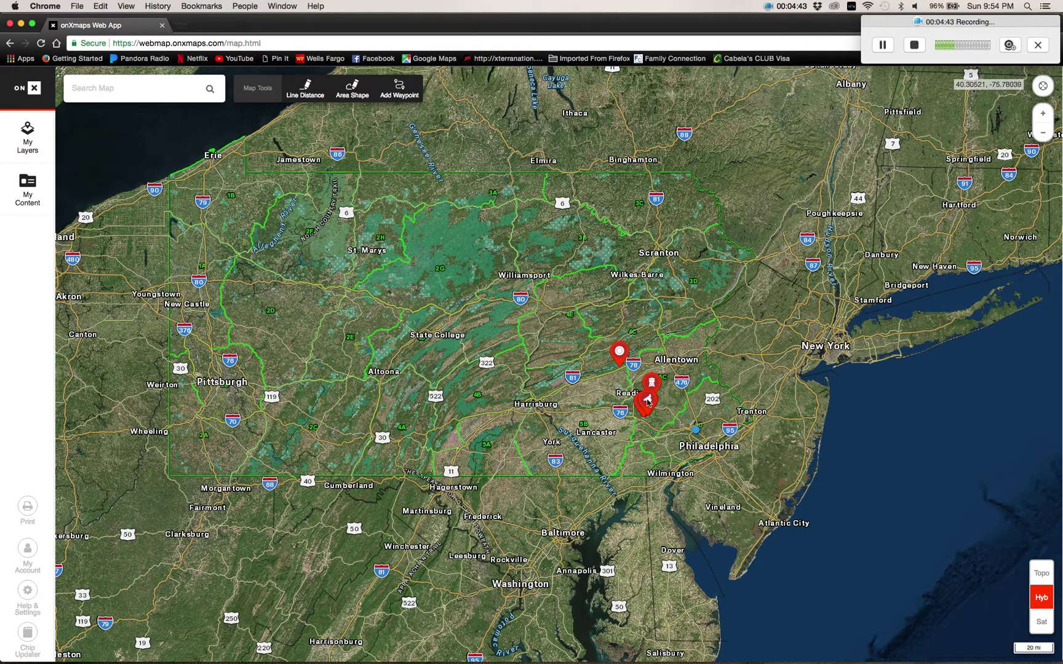
Examine the waypoints and land boundaries around French Creek State Park and State Game Land 043 near Elverson.
{"action": "scroll", "coordinate": [647, 403], "scroll_direction": "up", "scroll_amount": 2}
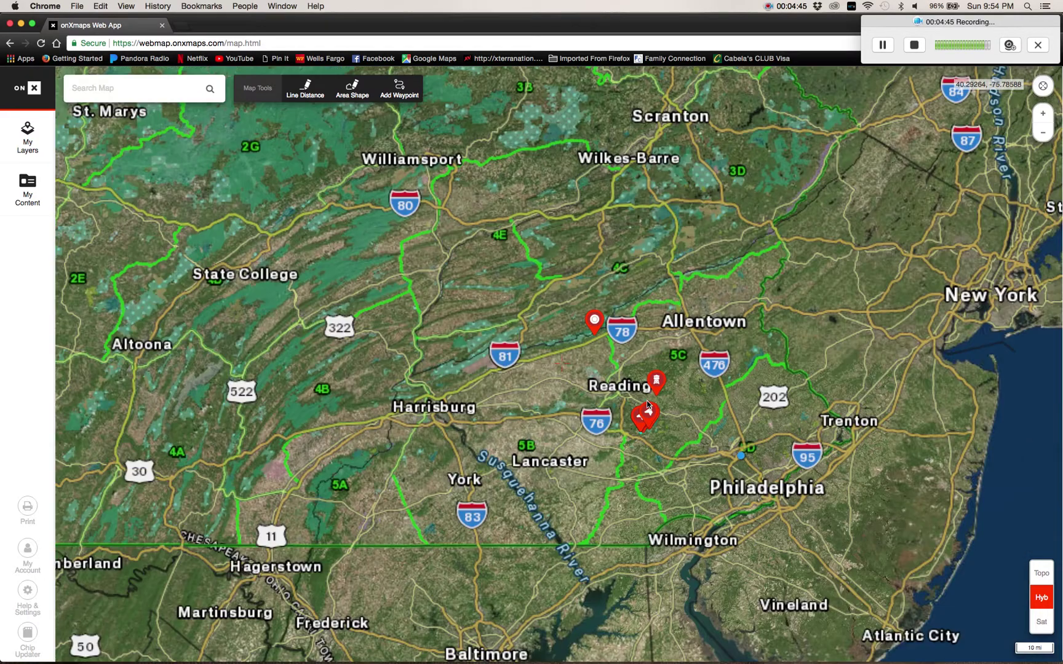
{"action": "scroll", "coordinate": [647, 402], "scroll_direction": "up", "scroll_amount": 4}
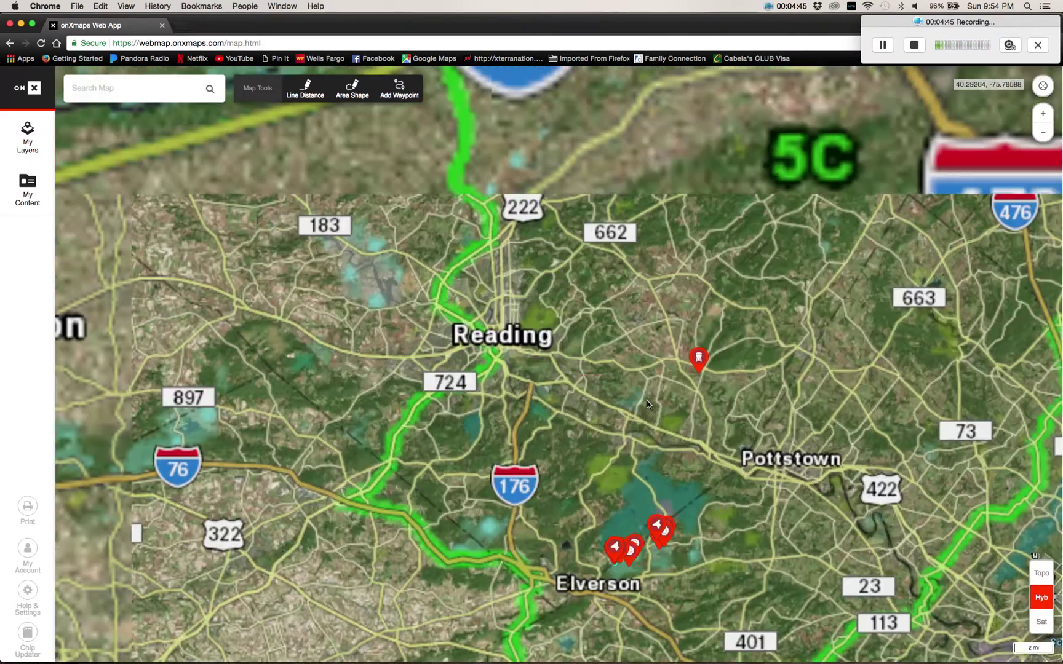
{"action": "scroll", "coordinate": [647, 403], "scroll_direction": "up", "scroll_amount": 1}
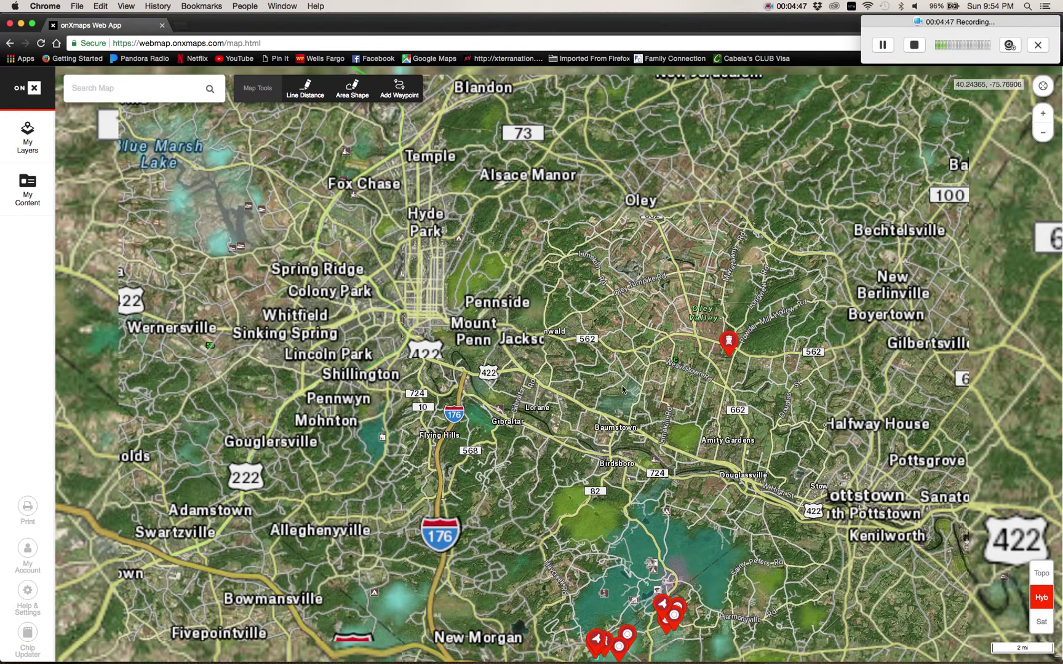
{"action": "left_click_drag", "start_coordinate": [623, 390], "coordinate": [600, 359]}
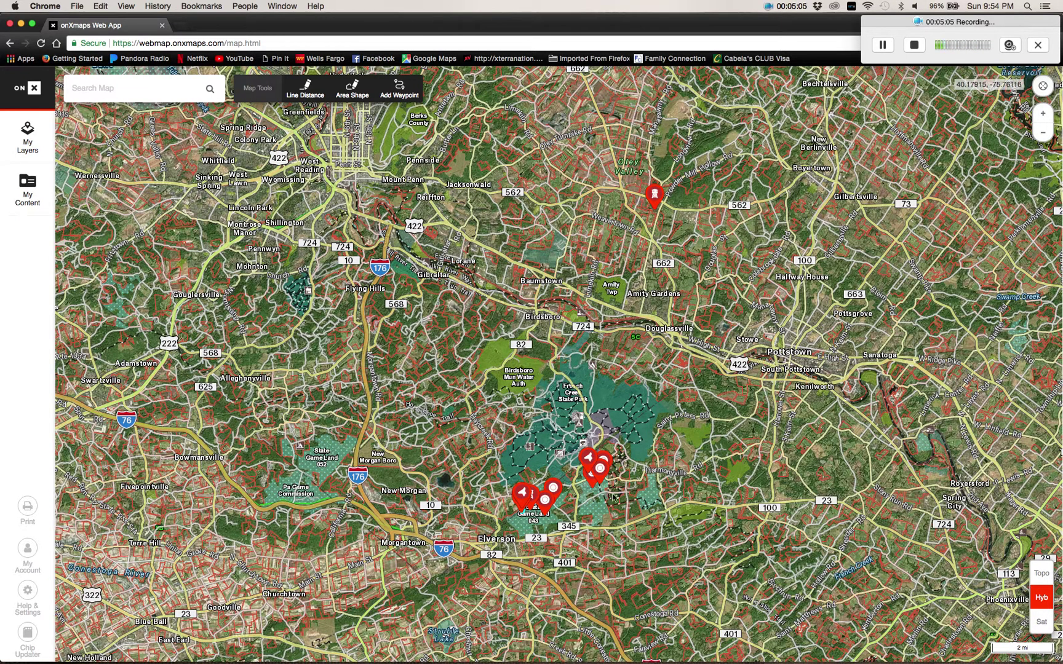
{"action": "scroll", "coordinate": [614, 497], "scroll_direction": "up", "scroll_amount": 2}
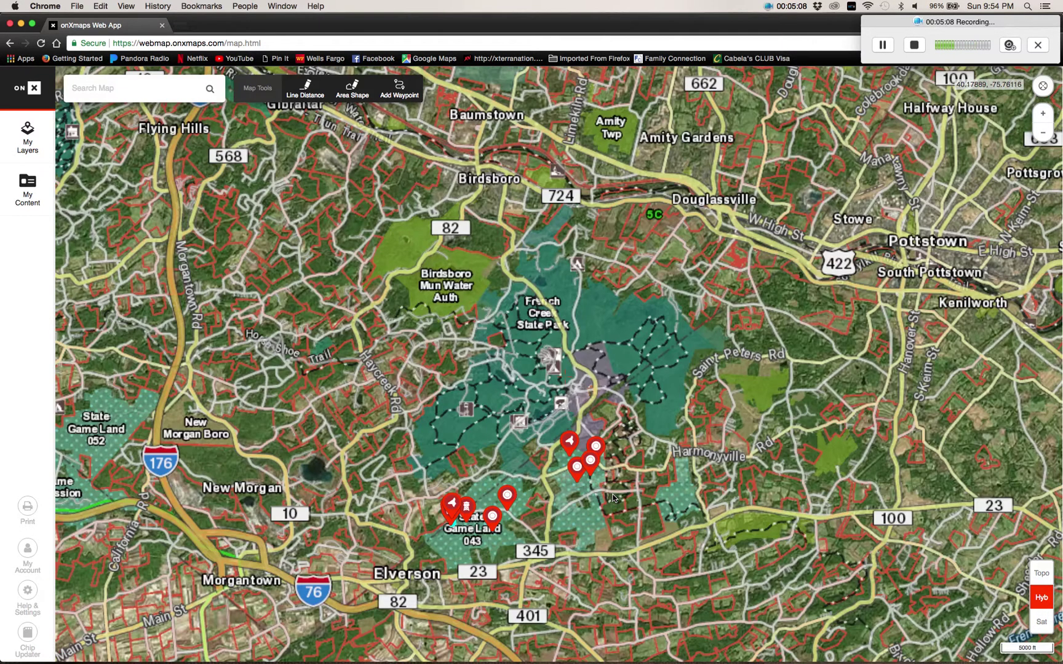
{"action": "scroll", "coordinate": [636, 507], "scroll_direction": "up", "scroll_amount": 2}
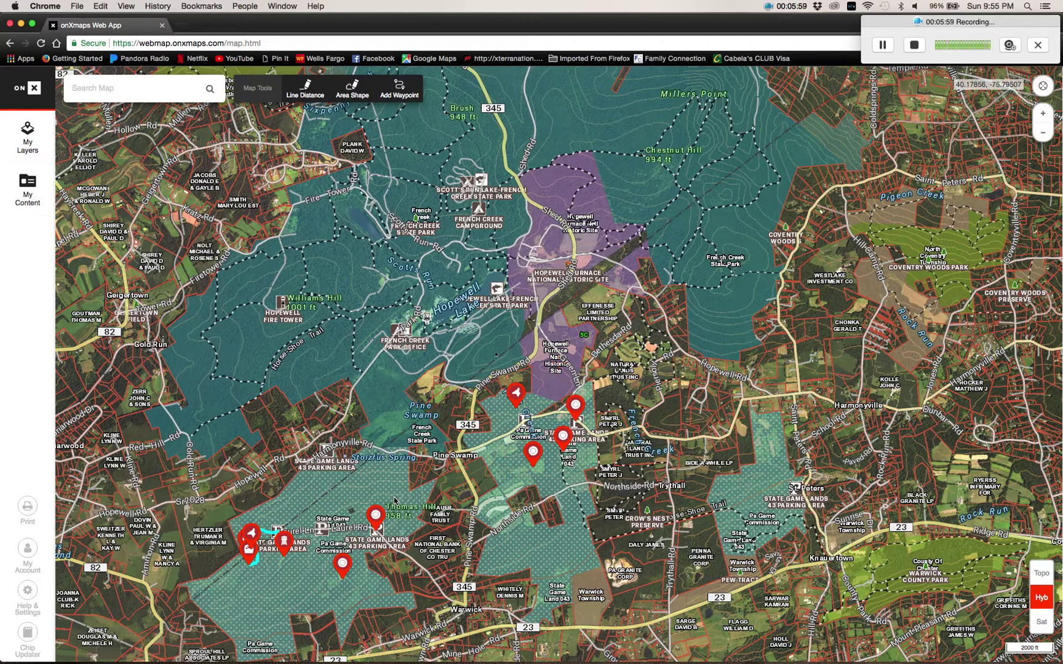
Switch the base map to satellite imagery and check which Pennsylvania state layers are enabled.
{"action": "left_click", "coordinate": [1041, 622]}
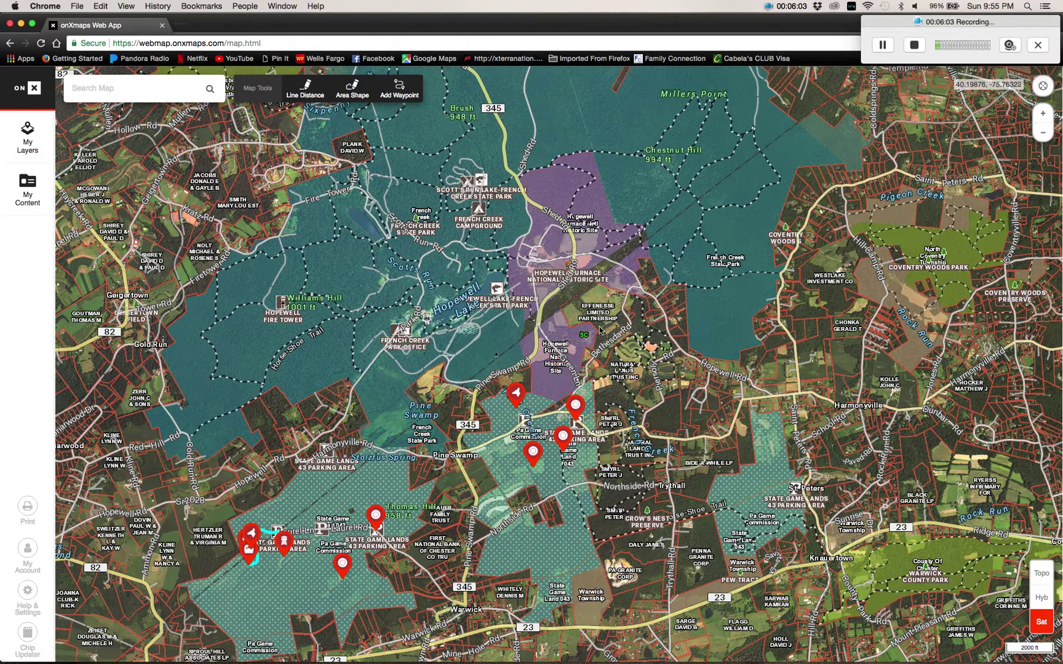
{"action": "left_click", "coordinate": [27, 139]}
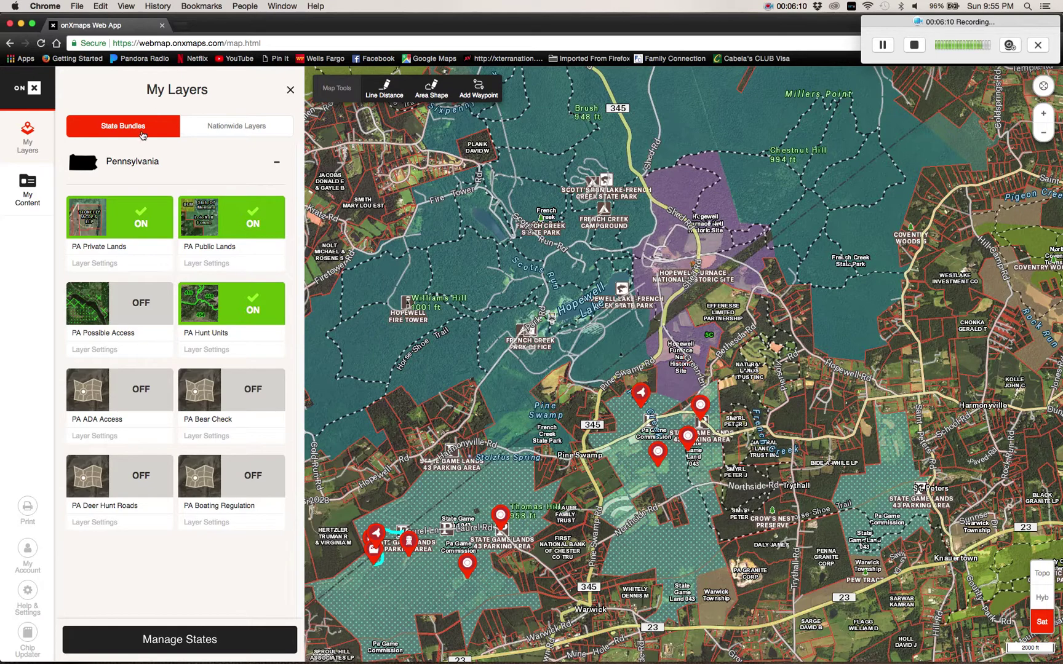
{"action": "left_click", "coordinate": [30, 140]}
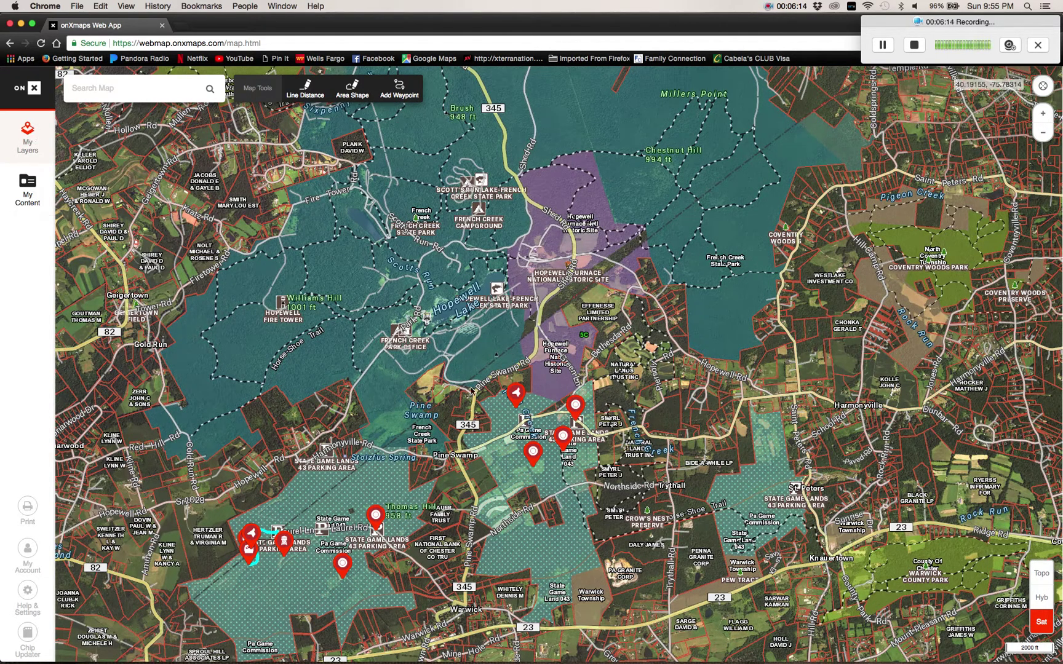
View the parcel details for the French Creek State Park land near Williams Hill.
{"action": "left_click", "coordinate": [343, 287]}
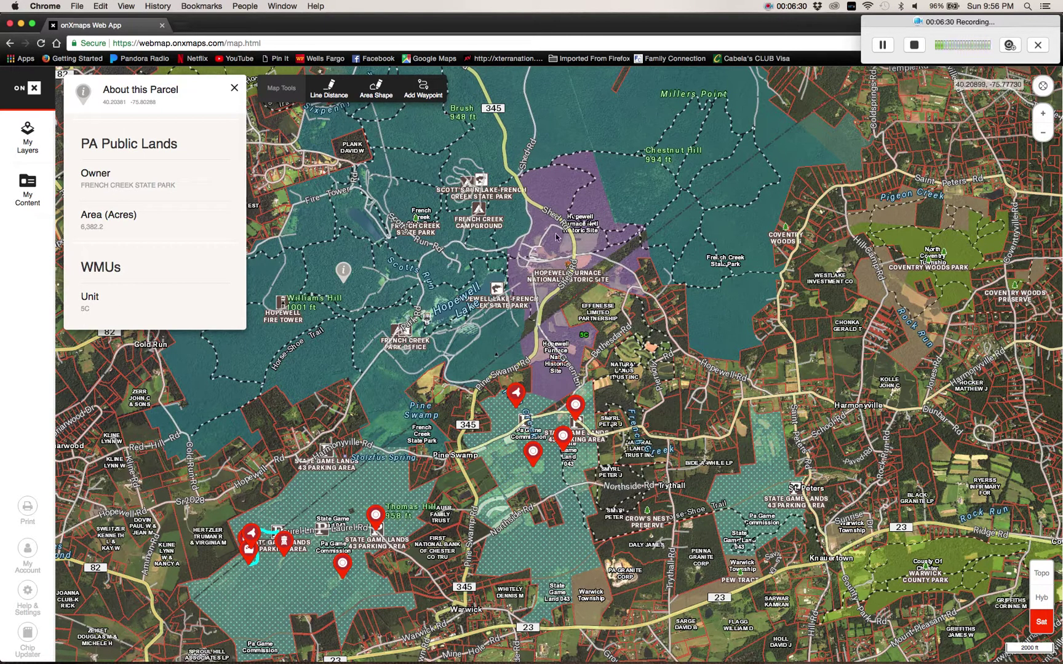
View the parcel details for the Hopewell Furnace National Historic Site land inside French Creek State Park.
{"action": "left_click", "coordinate": [592, 216]}
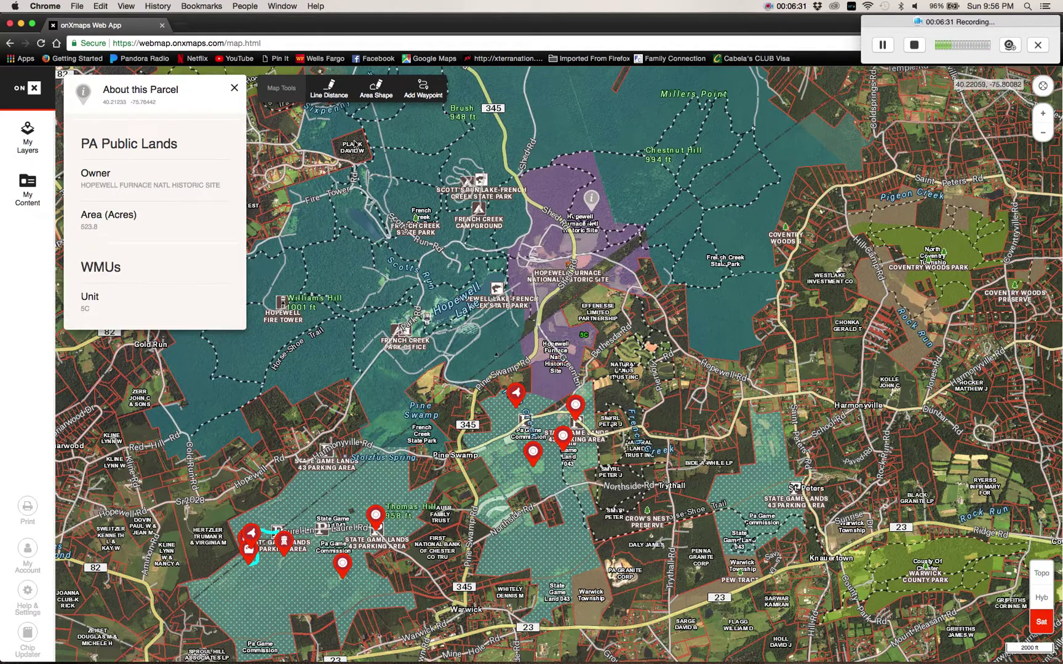
{"action": "left_click", "coordinate": [234, 88]}
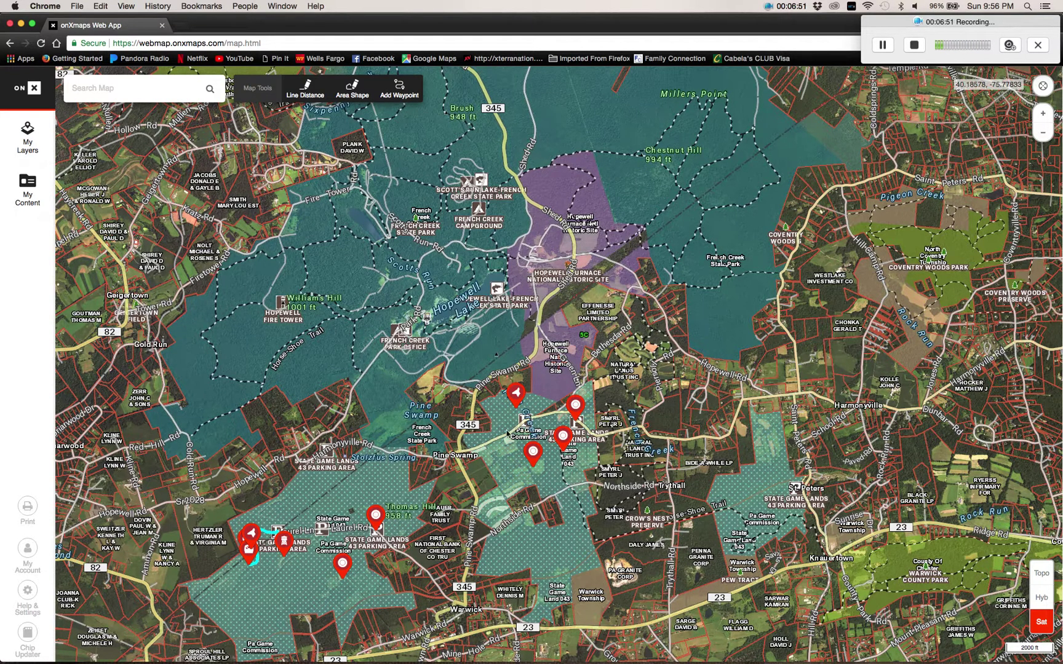
{"action": "left_click_drag", "start_coordinate": [721, 209], "coordinate": [716, 265]}
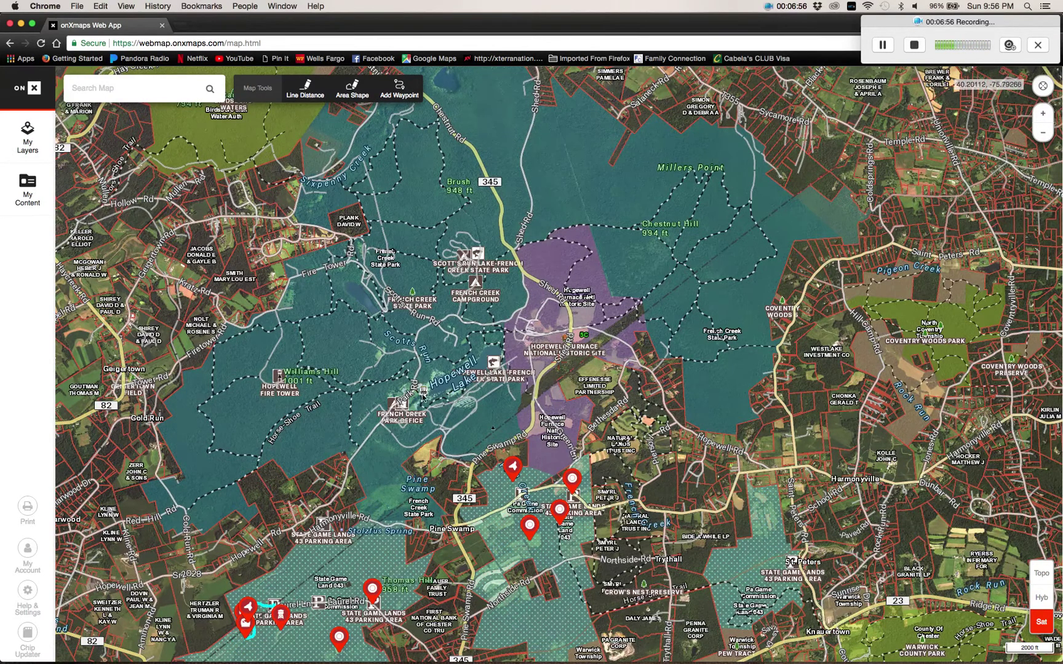
View the parcel ownership details for the private field and the woods bordering State Game Land 043 near Northside Rd.
{"action": "left_click_drag", "start_coordinate": [422, 397], "coordinate": [481, 263]}
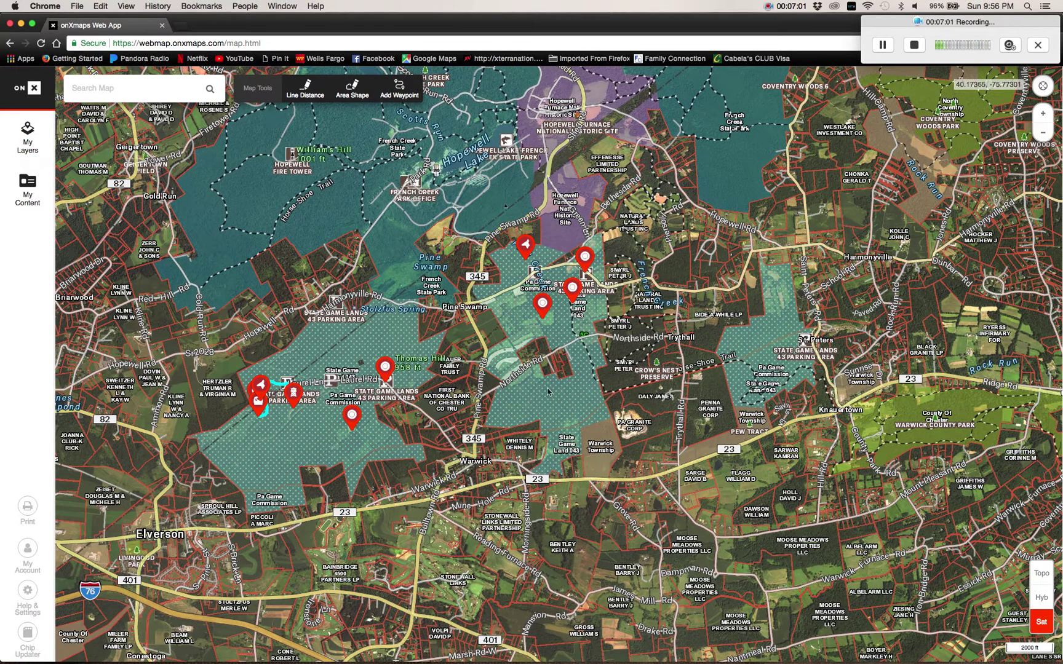
{"action": "double_click", "coordinate": [595, 315]}
{"action": "scroll", "coordinate": [595, 305], "scroll_direction": "up", "scroll_amount": 5}
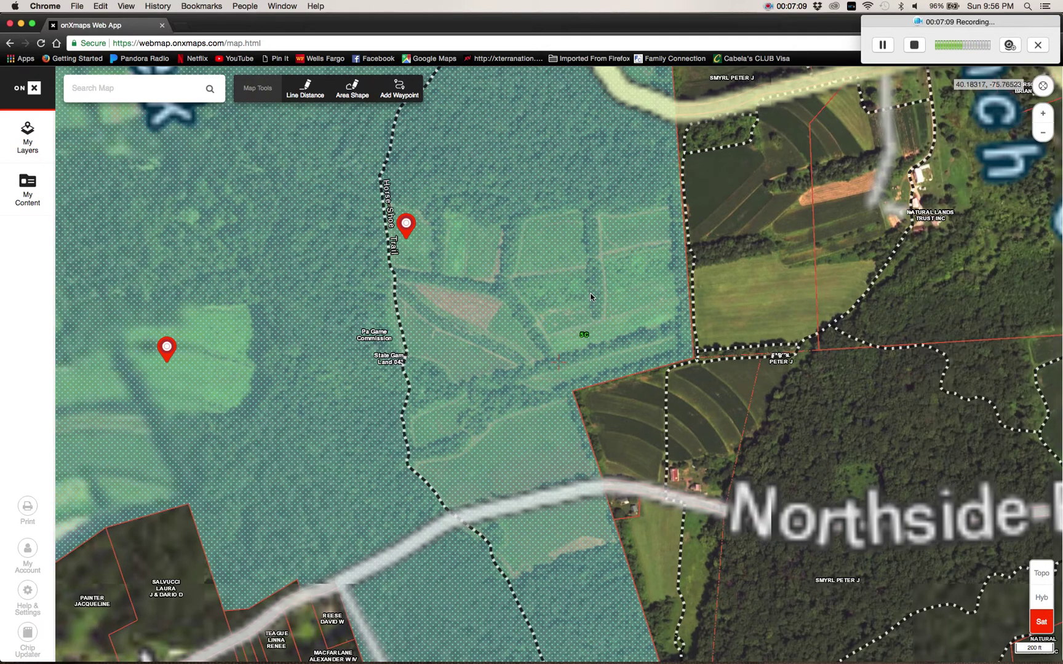
{"action": "left_click", "coordinate": [747, 299]}
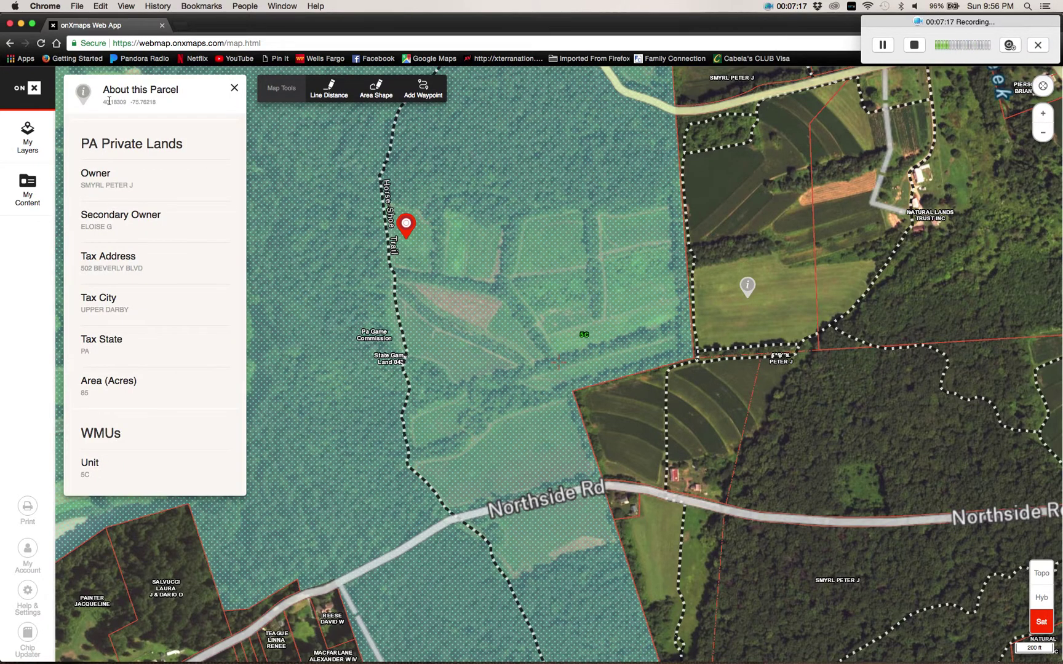
{"action": "left_click", "coordinate": [235, 90]}
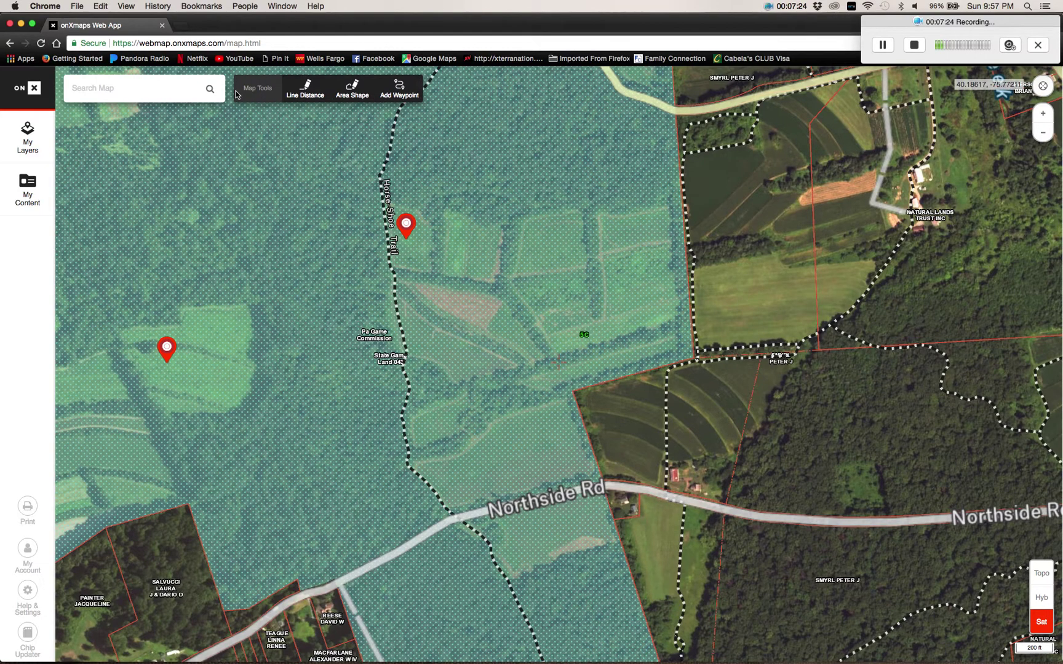
{"action": "left_click", "coordinate": [782, 422]}
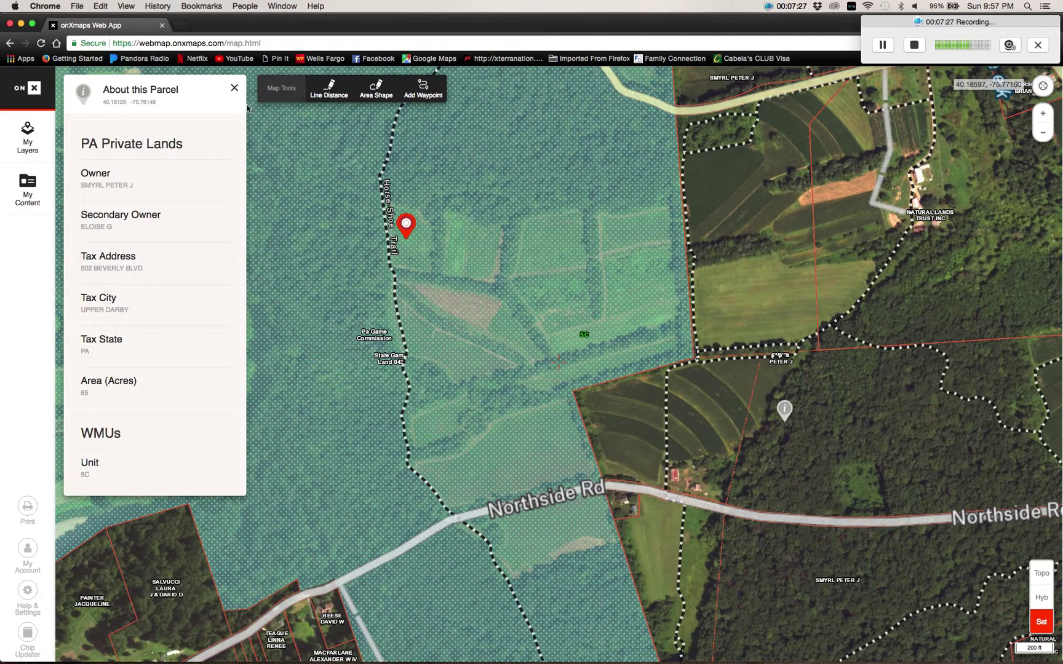
{"action": "left_click", "coordinate": [233, 90]}
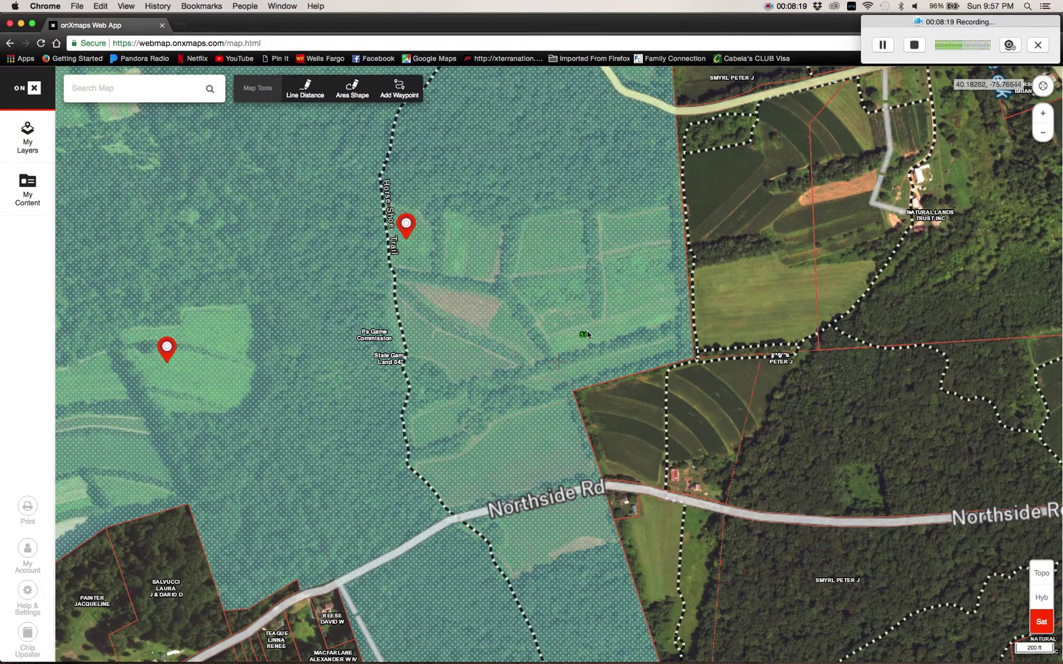
View the details of the waypoint in the green clearing west of the Horse-Shoe Trail.
{"action": "left_click_drag", "start_coordinate": [373, 414], "coordinate": [595, 406]}
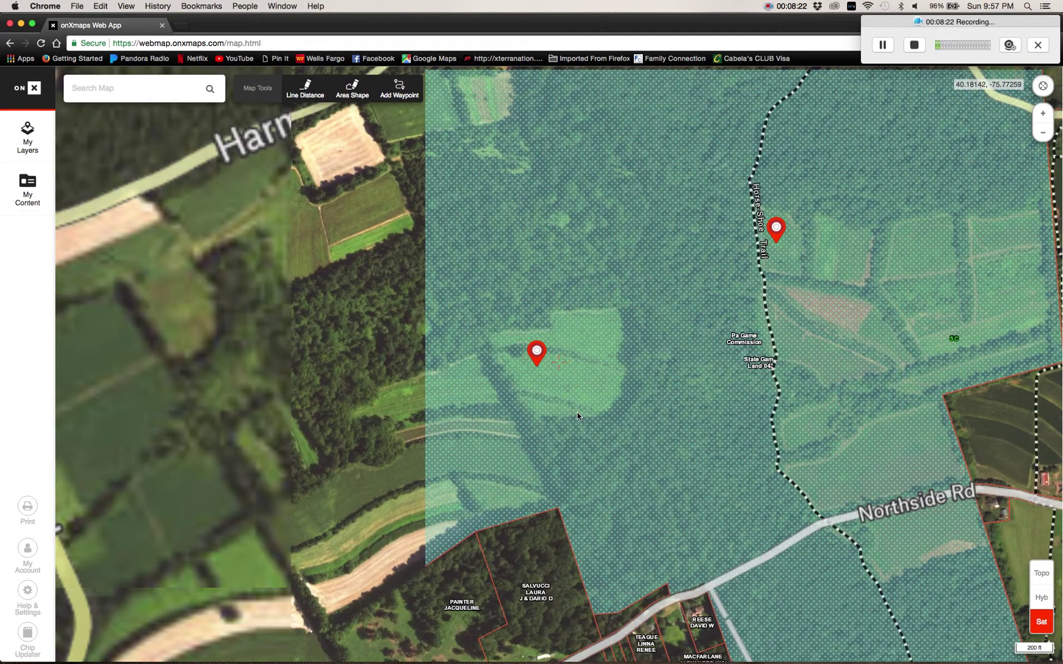
{"action": "left_click", "coordinate": [537, 357]}
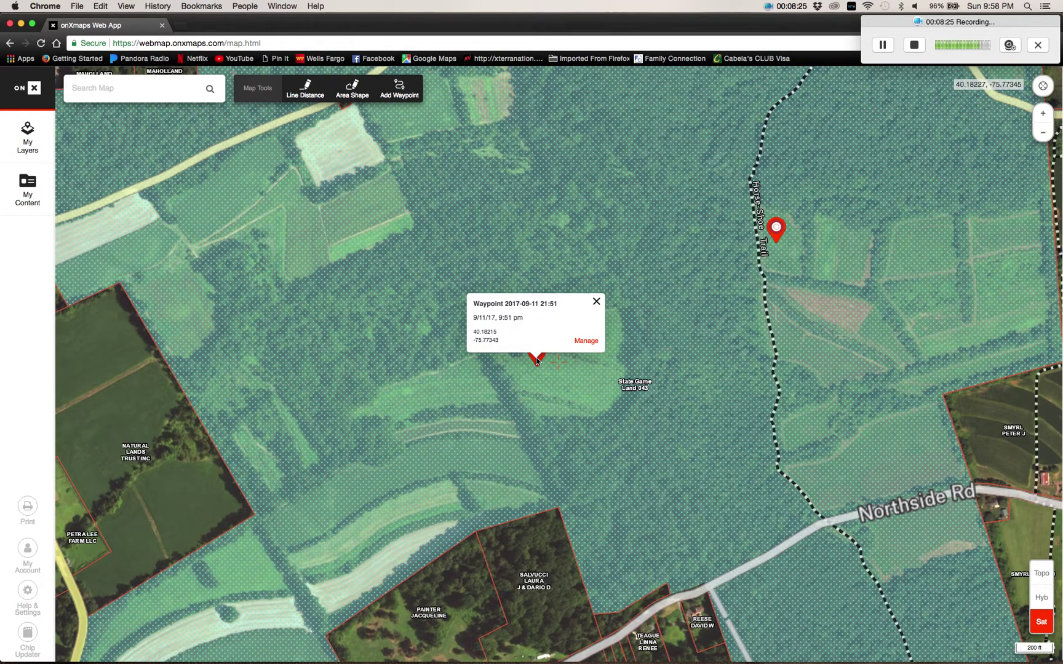
{"action": "left_click", "coordinate": [597, 302]}
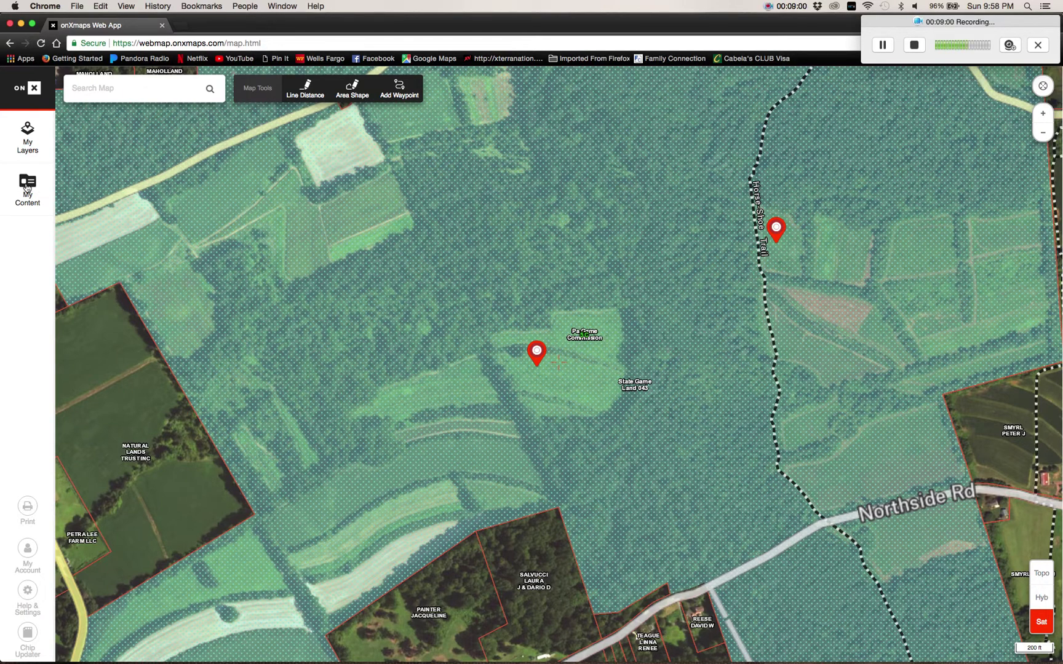
Turn off the PA Public Lands layer in the Pennsylvania state bundle.
{"action": "left_click", "coordinate": [27, 137]}
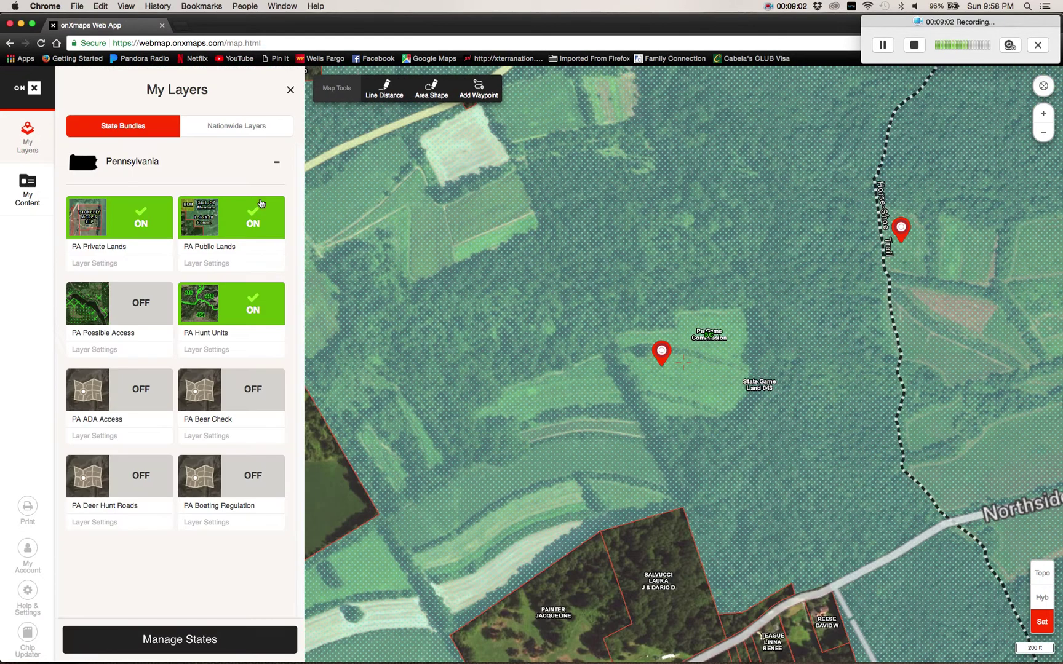
{"action": "left_click", "coordinate": [249, 223]}
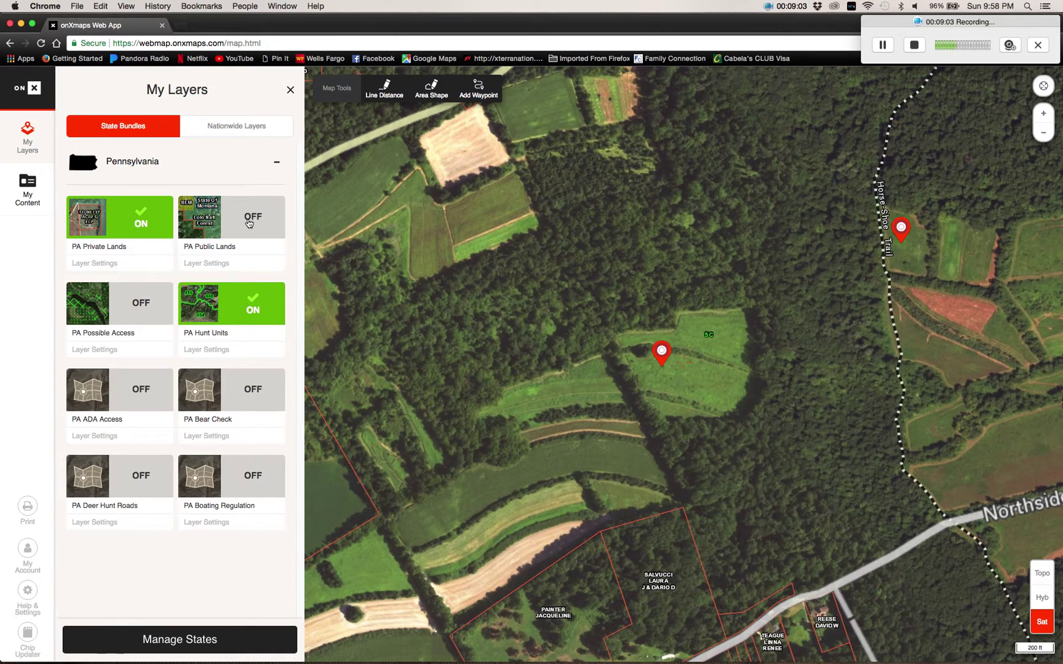
{"action": "left_click", "coordinate": [291, 92]}
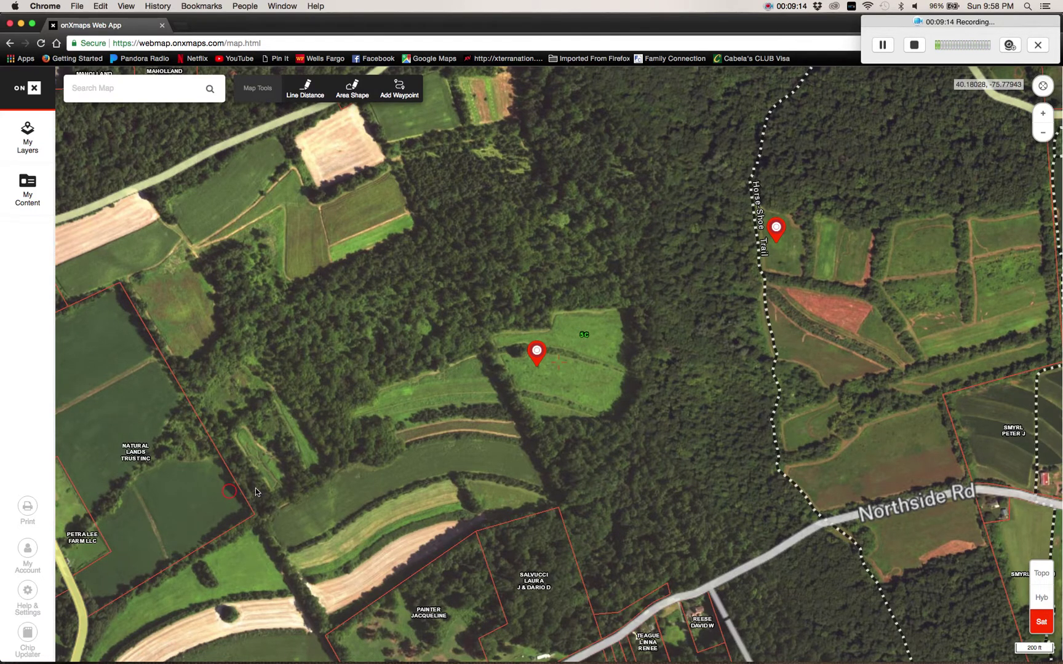
Examine the fields, woods and State Game Lands 43 parking areas along Harmonyville Rd and the Horse-Shoe Trail.
{"action": "left_click_drag", "start_coordinate": [255, 488], "coordinate": [360, 477]}
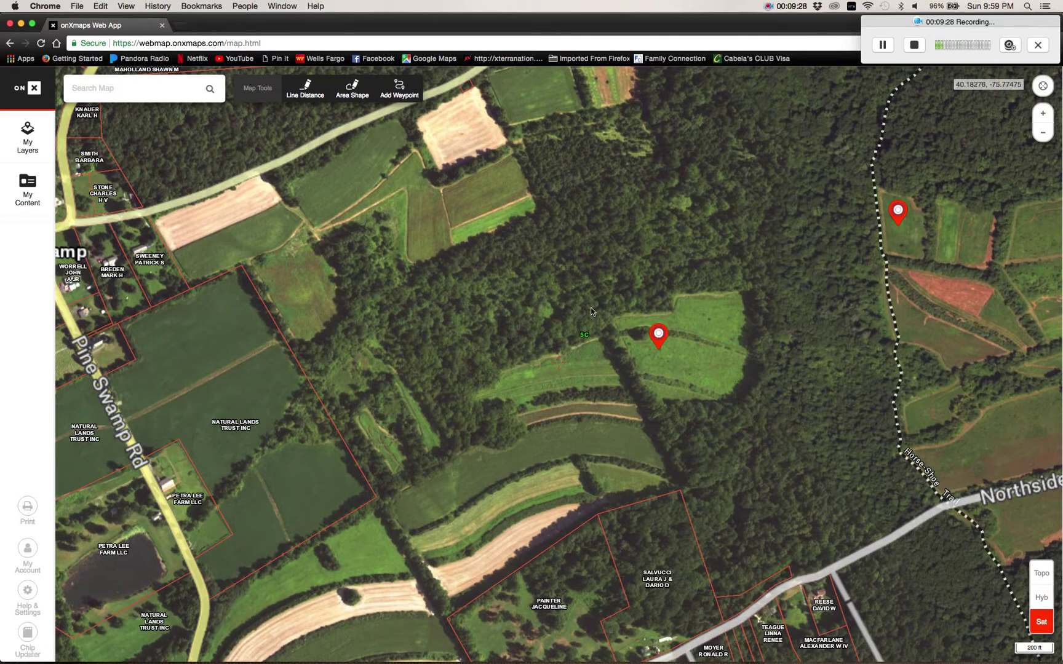
{"action": "left_click_drag", "start_coordinate": [591, 311], "coordinate": [505, 388]}
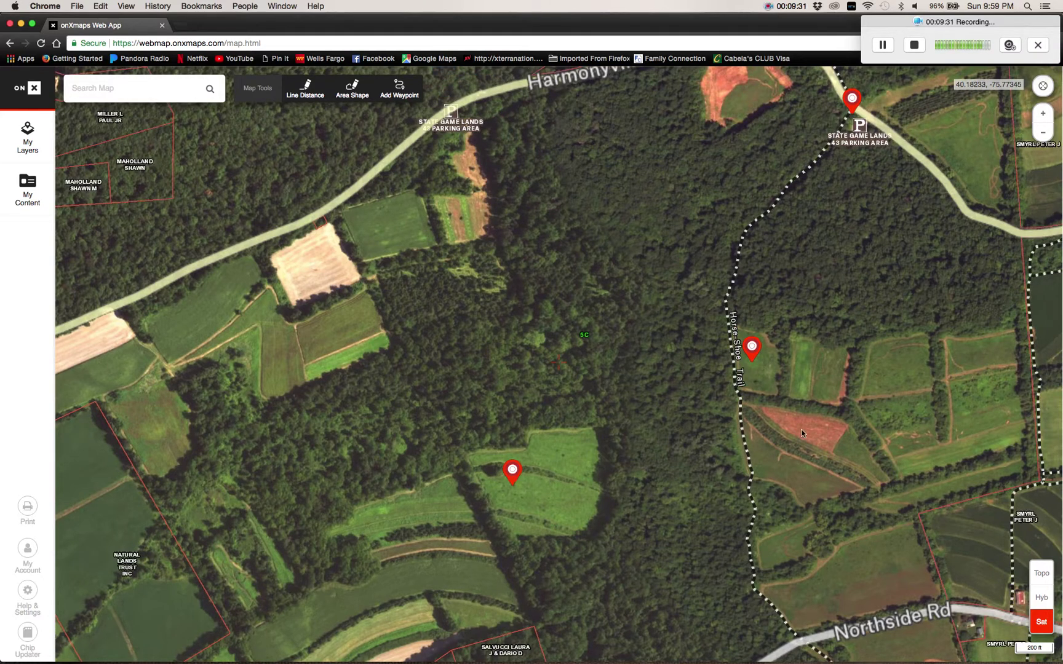
{"action": "left_click", "coordinate": [747, 331]}
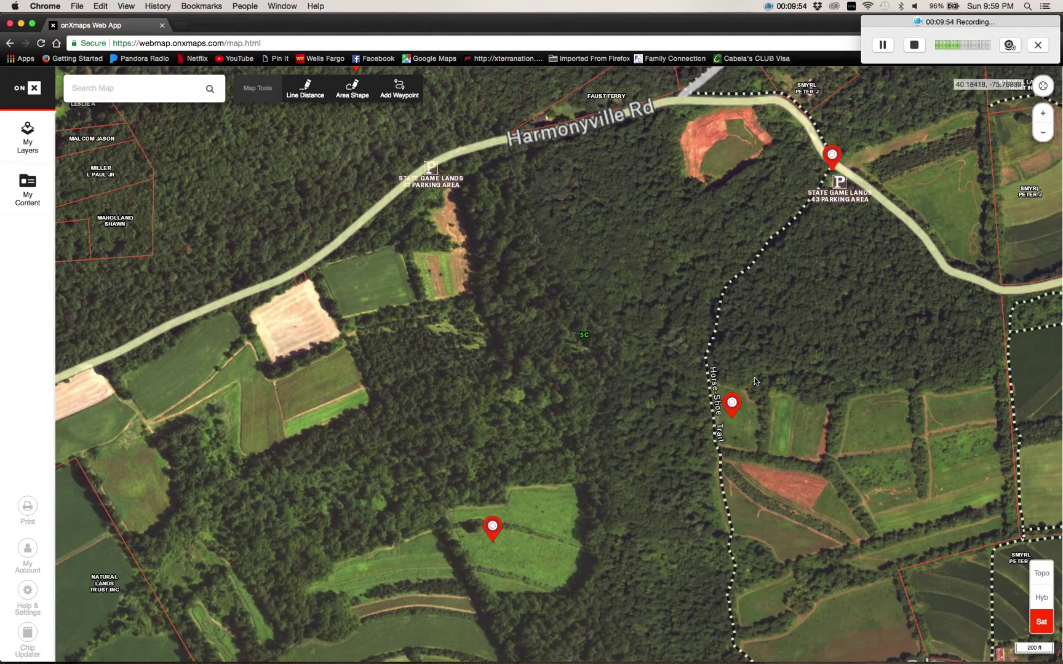
{"action": "left_click_drag", "start_coordinate": [545, 220], "coordinate": [576, 448]}
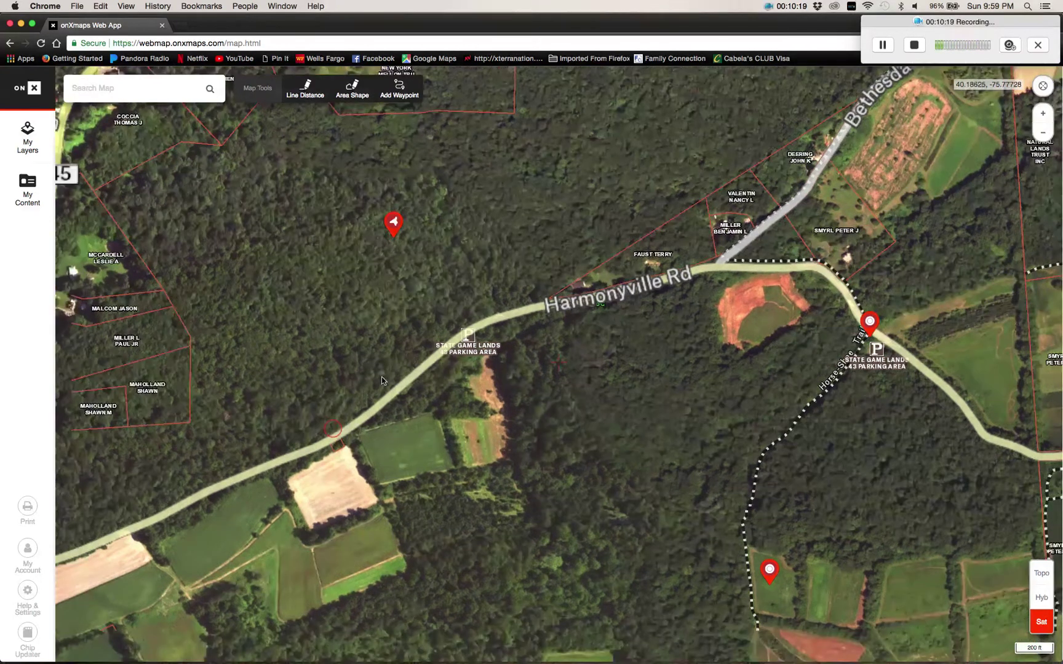
{"action": "left_click_drag", "start_coordinate": [418, 443], "coordinate": [561, 341]}
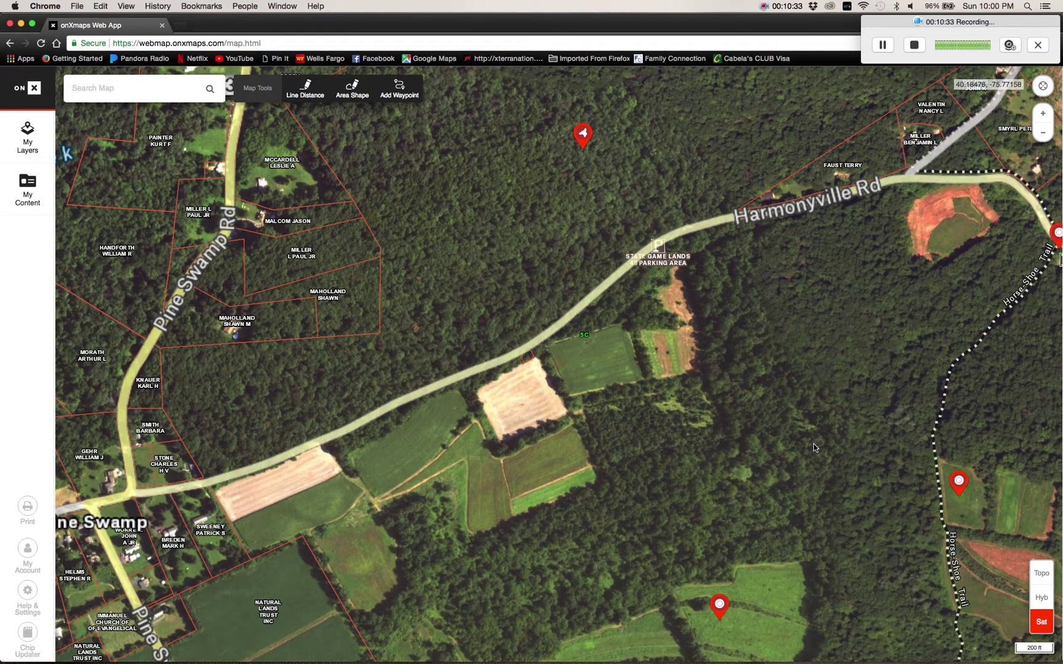
Check the terrain contours around Harmonyville Rd on the hybrid base map and return to satellite imagery.
{"action": "left_click", "coordinate": [1041, 576]}
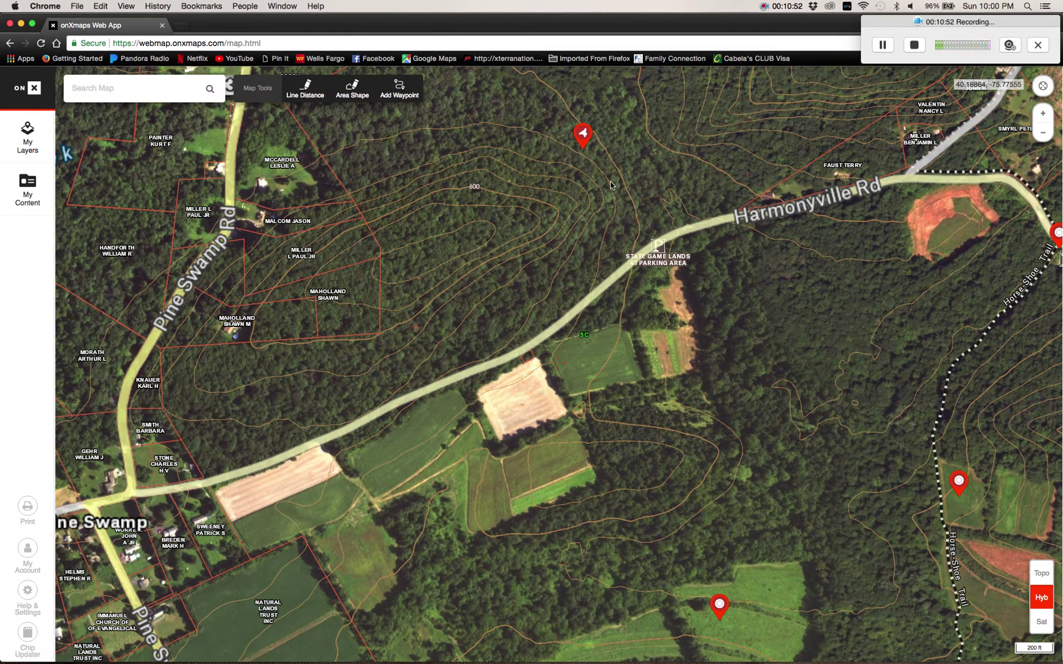
{"action": "left_click", "coordinate": [1041, 622]}
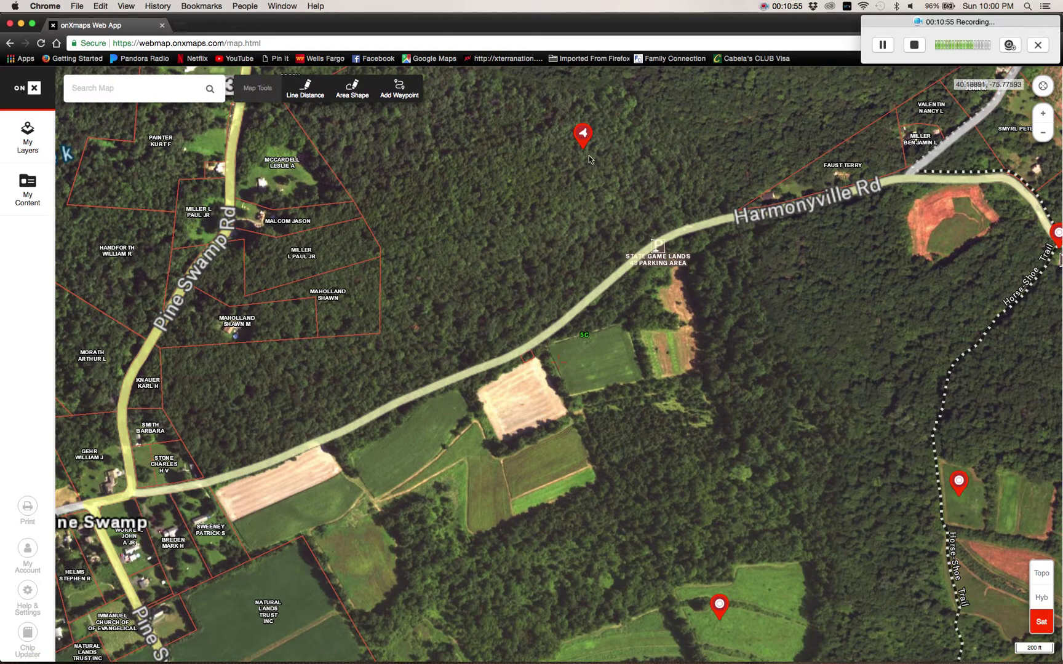
View the details of the location waypoint in the woods north of Harmonyville Rd.
{"action": "left_click", "coordinate": [583, 138]}
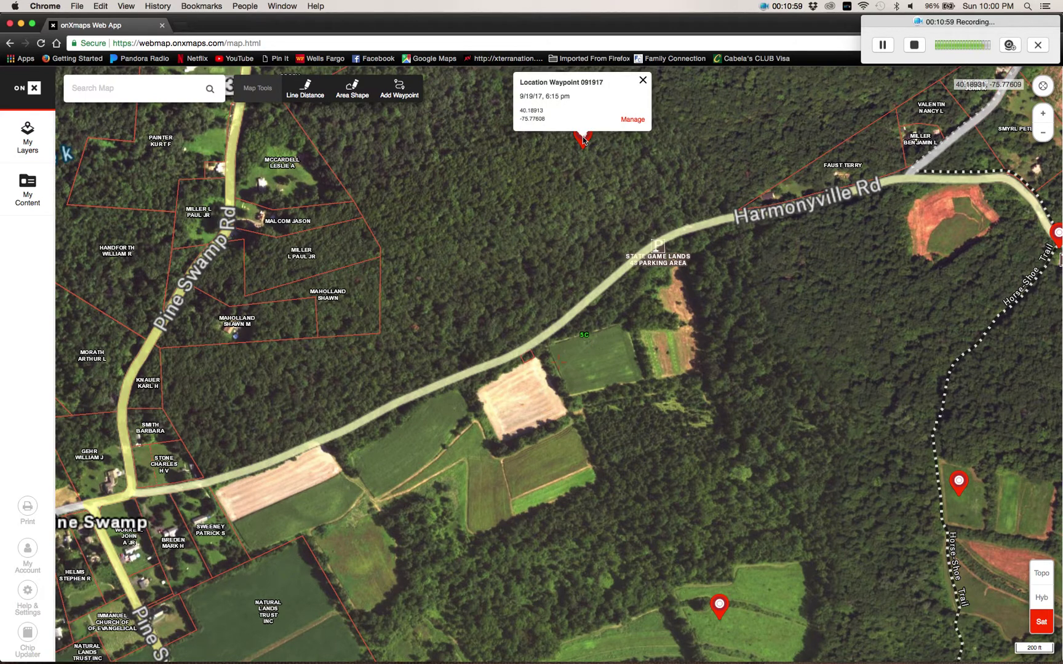
{"action": "key", "text": "Up"}
{"action": "key", "text": "Up"}
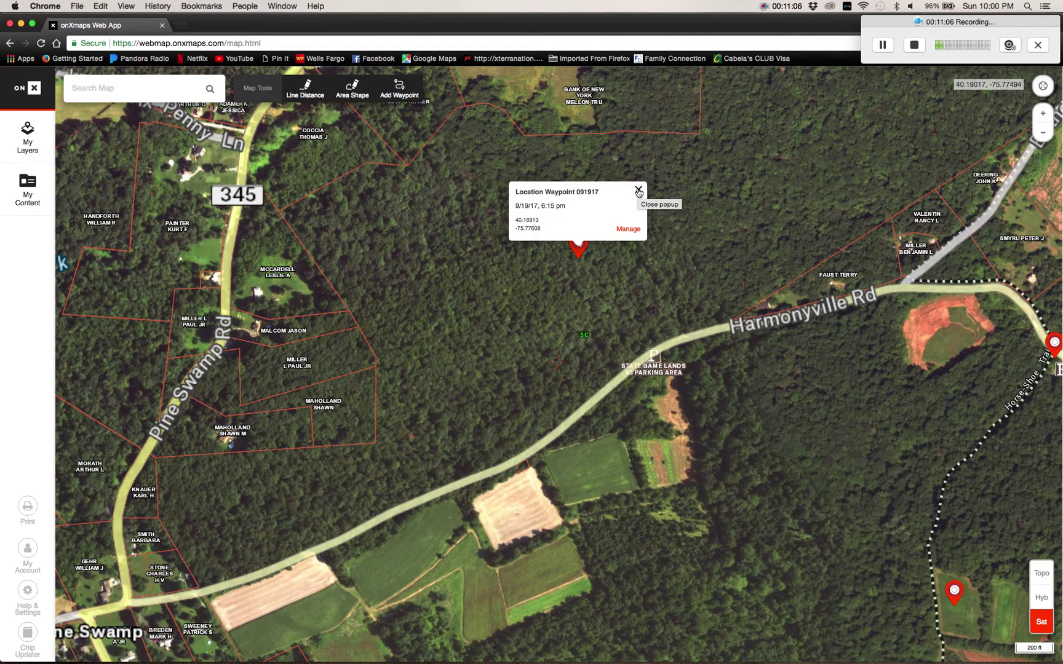
{"action": "left_click", "coordinate": [639, 191]}
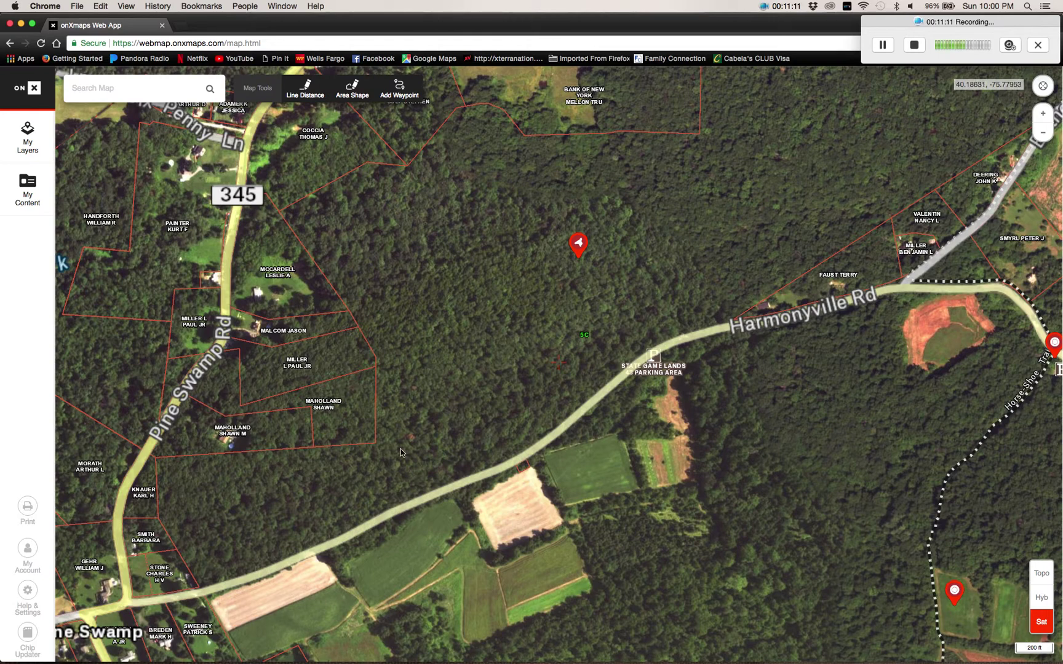
Examine the land and waypoints from Pine Swamp southwest to the game lands parking areas along Laurel Ln.
{"action": "left_click_drag", "start_coordinate": [365, 516], "coordinate": [654, 377]}
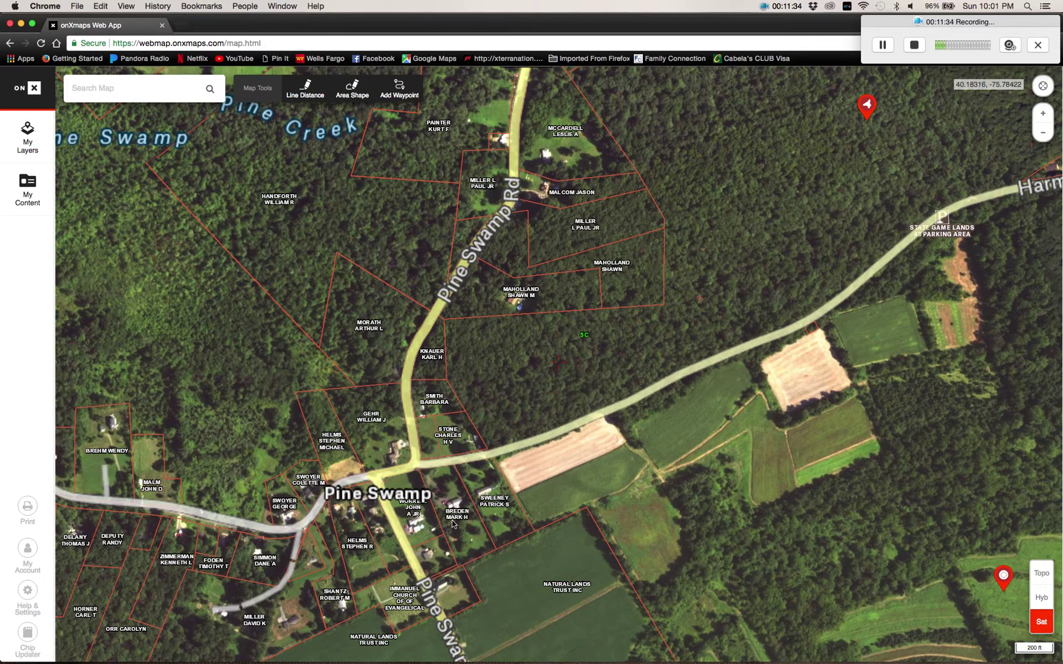
{"action": "scroll", "coordinate": [452, 524], "scroll_direction": "down", "scroll_amount": 5}
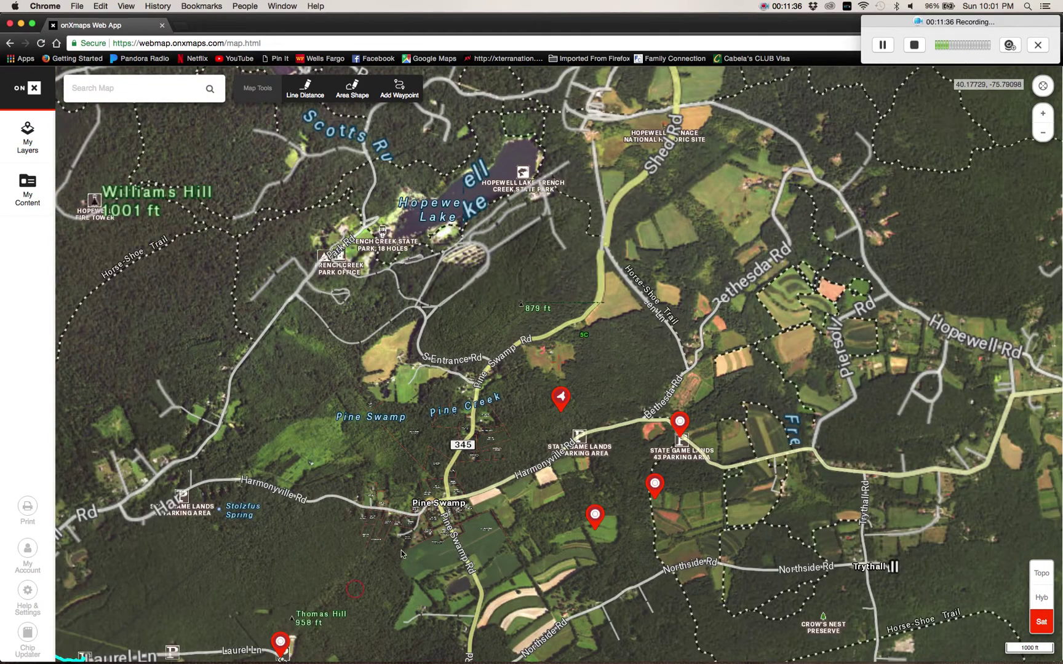
{"action": "scroll", "coordinate": [401, 553], "scroll_direction": "down", "scroll_amount": 5}
{"action": "scroll", "coordinate": [401, 553], "scroll_direction": "left", "scroll_amount": 5}
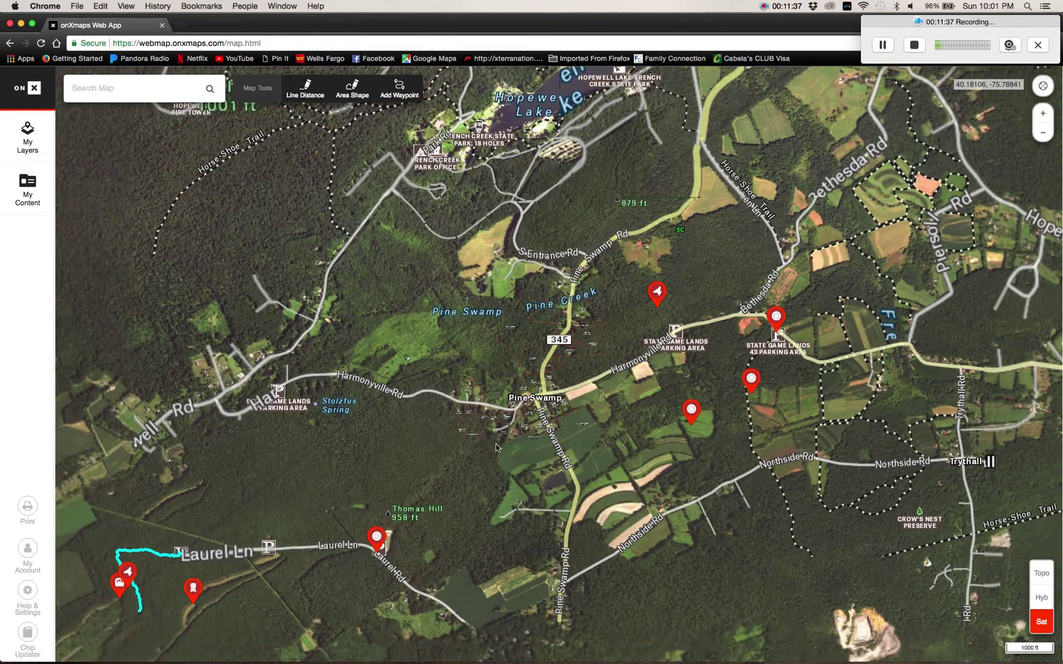
{"action": "scroll", "coordinate": [681, 457], "scroll_direction": "down", "scroll_amount": 2}
{"action": "scroll", "coordinate": [682, 456], "scroll_direction": "left", "scroll_amount": 4}
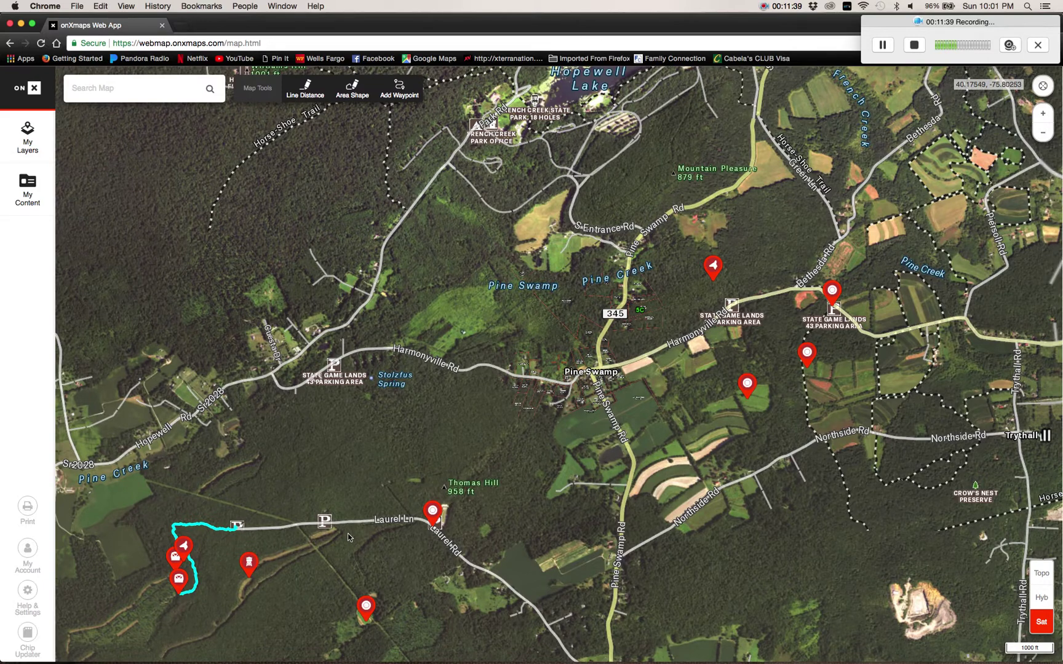
{"action": "left_click_drag", "start_coordinate": [356, 535], "coordinate": [396, 503]}
{"action": "scroll", "coordinate": [395, 504], "scroll_direction": "down", "scroll_amount": 2}
{"action": "scroll", "coordinate": [395, 503], "scroll_direction": "left", "scroll_amount": 7}
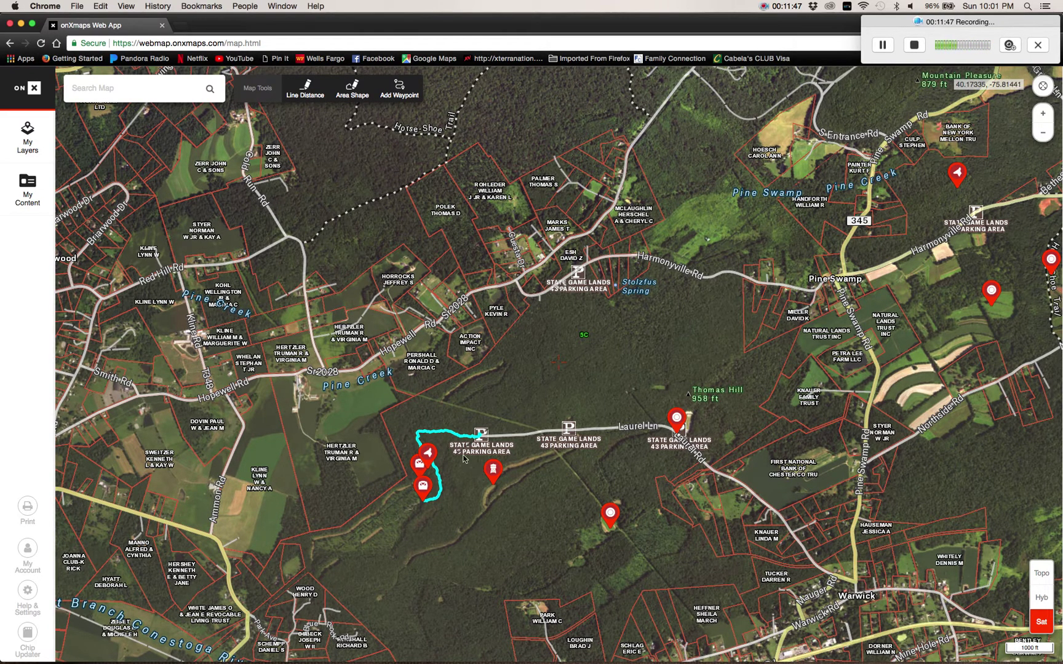
View the details of the recorded track that starts at the westernmost Laurel Ln parking area.
{"action": "scroll", "coordinate": [471, 465], "scroll_direction": "up", "scroll_amount": 2}
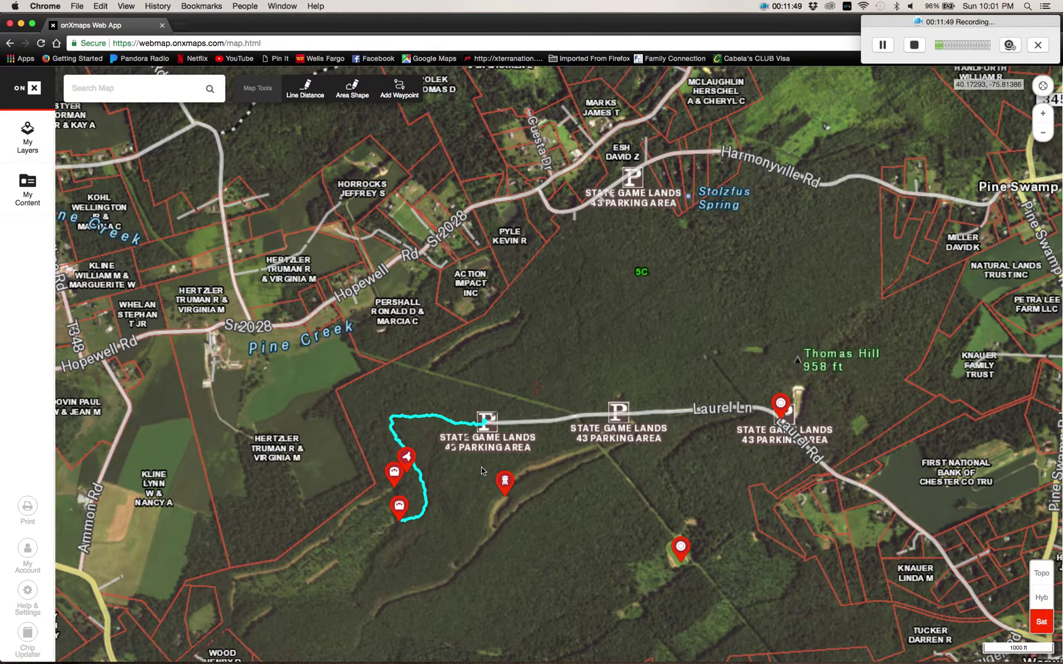
{"action": "scroll", "coordinate": [481, 467], "scroll_direction": "up", "scroll_amount": 3}
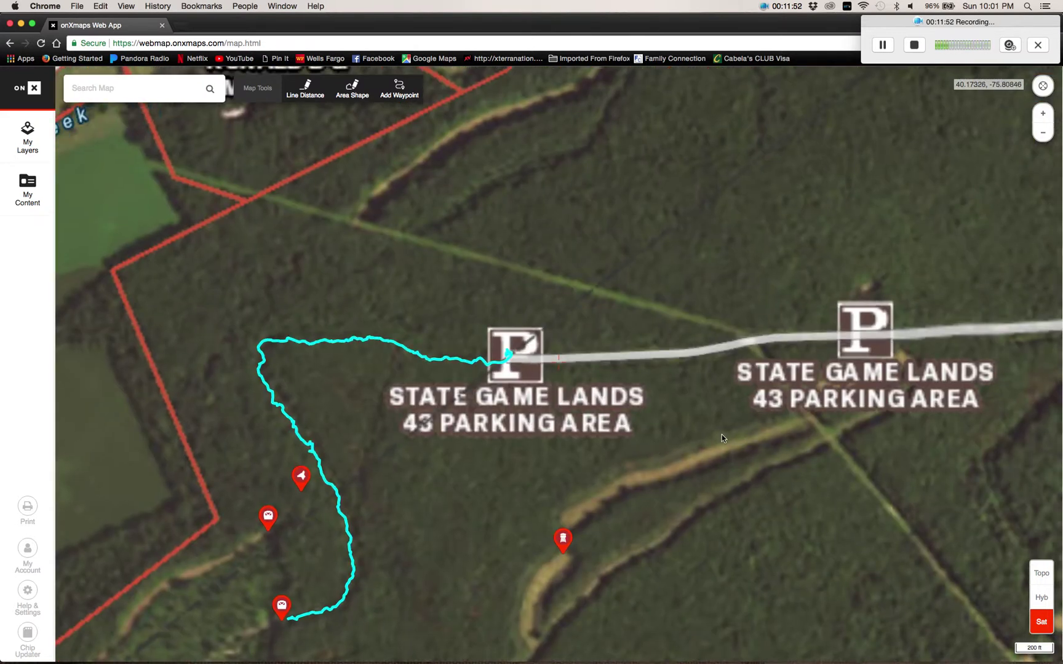
{"action": "scroll", "coordinate": [717, 439], "scroll_direction": "down", "scroll_amount": 3}
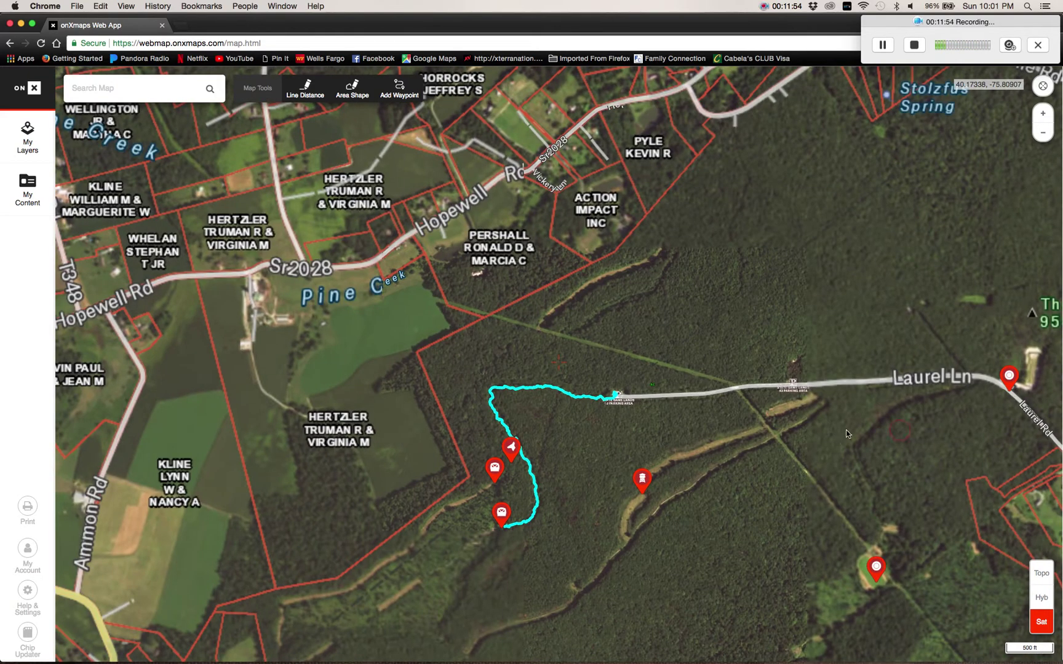
{"action": "left_click_drag", "start_coordinate": [847, 433], "coordinate": [804, 434]}
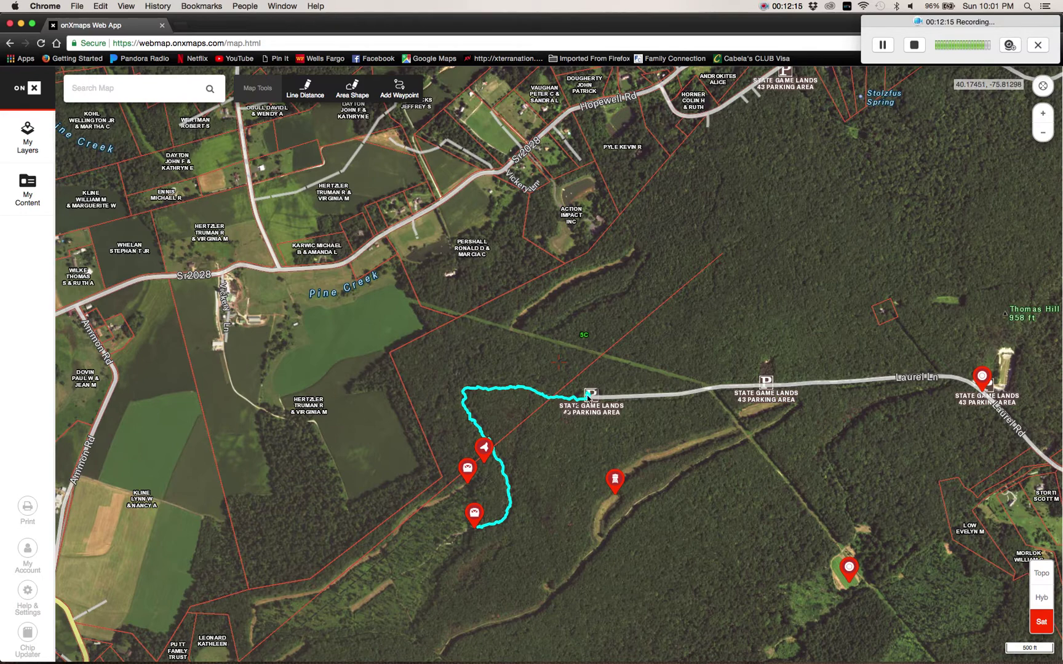
{"action": "left_click", "coordinate": [587, 399]}
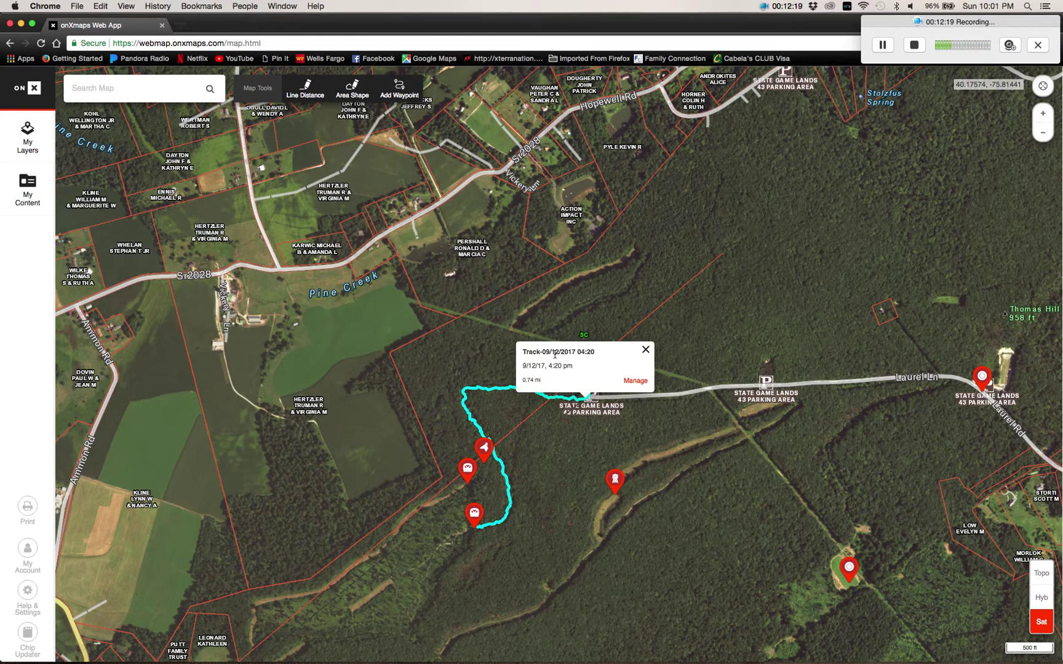
Close the recorded track's details, check the topo base map and switch to the hybrid base map.
{"action": "left_click", "coordinate": [644, 350]}
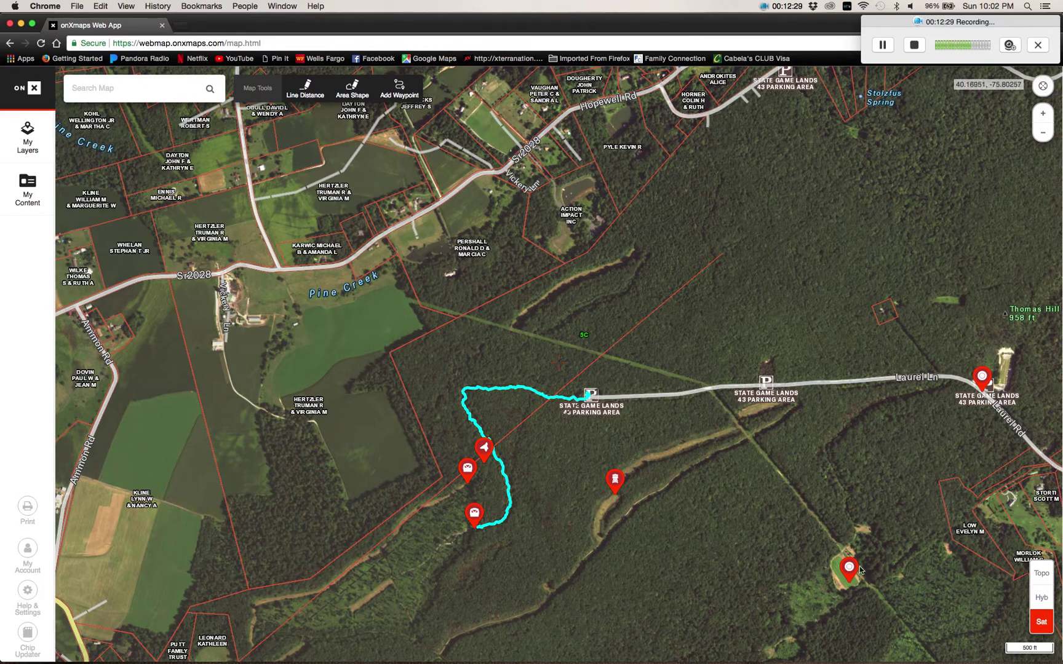
{"action": "left_click", "coordinate": [1042, 575]}
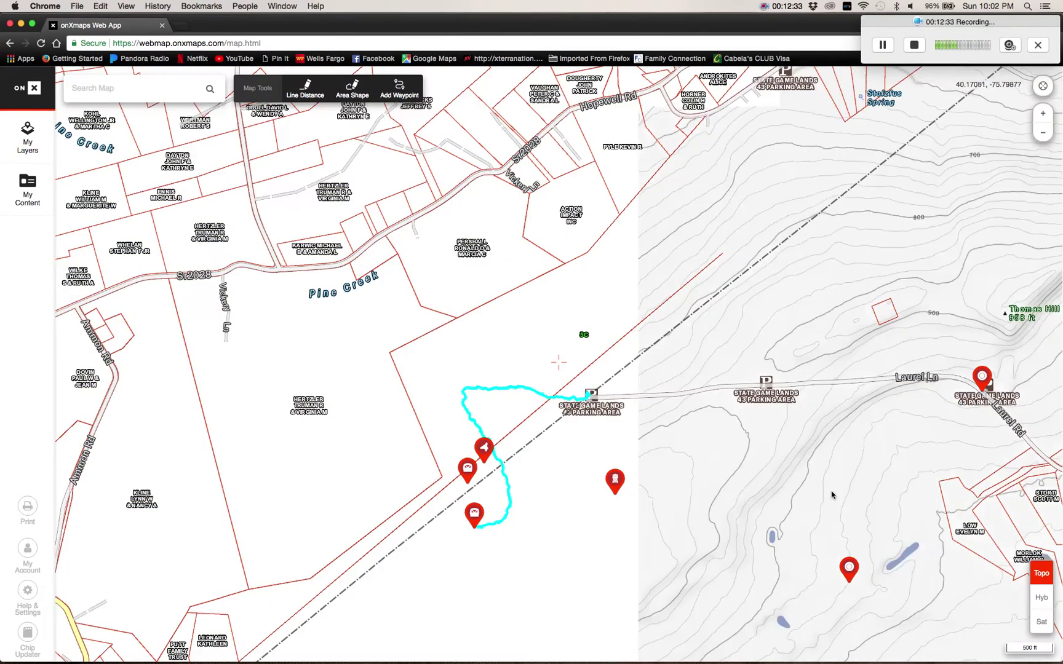
{"action": "left_click", "coordinate": [1040, 598]}
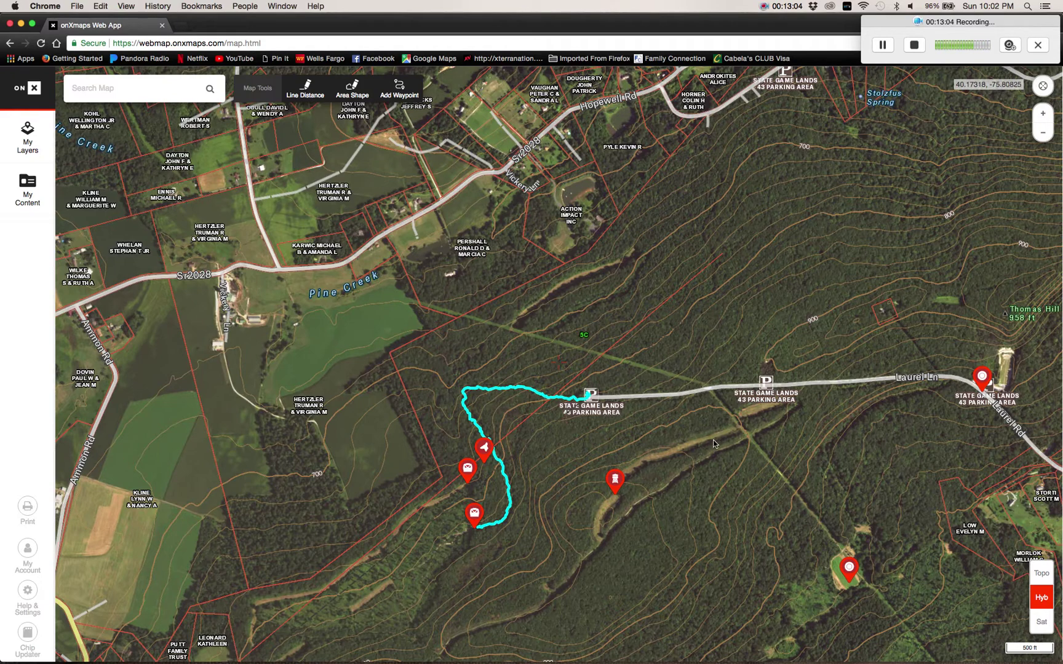
Examine the contours and waypoints southwest of the Laurel Ln parking areas and view the recorded track's details.
{"action": "scroll", "coordinate": [708, 438], "scroll_direction": "up", "scroll_amount": 3}
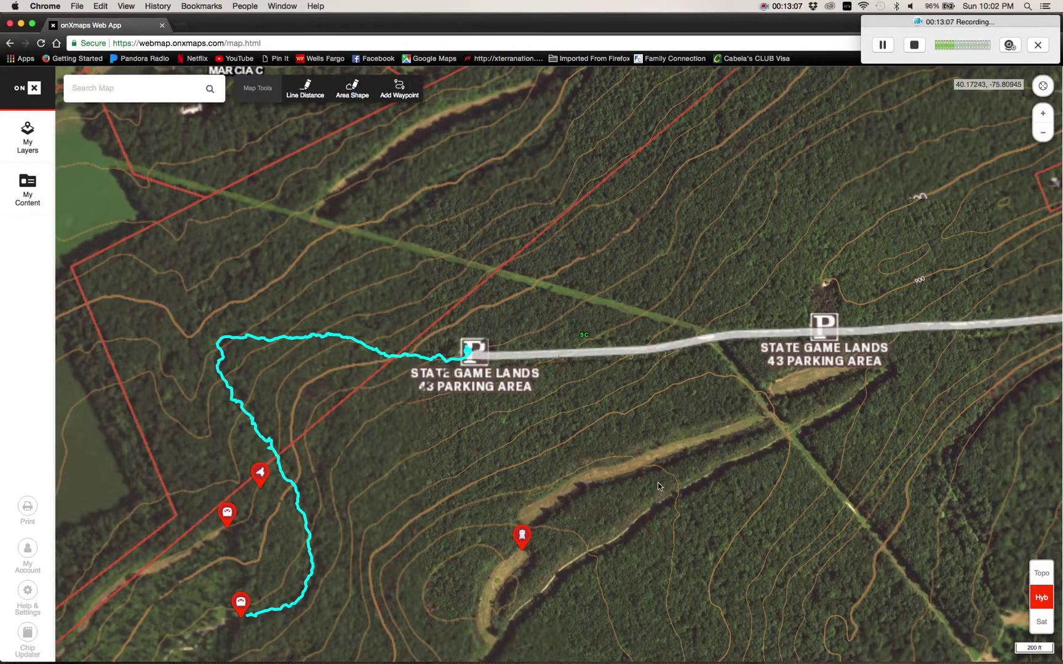
{"action": "left_click_drag", "start_coordinate": [657, 482], "coordinate": [653, 449]}
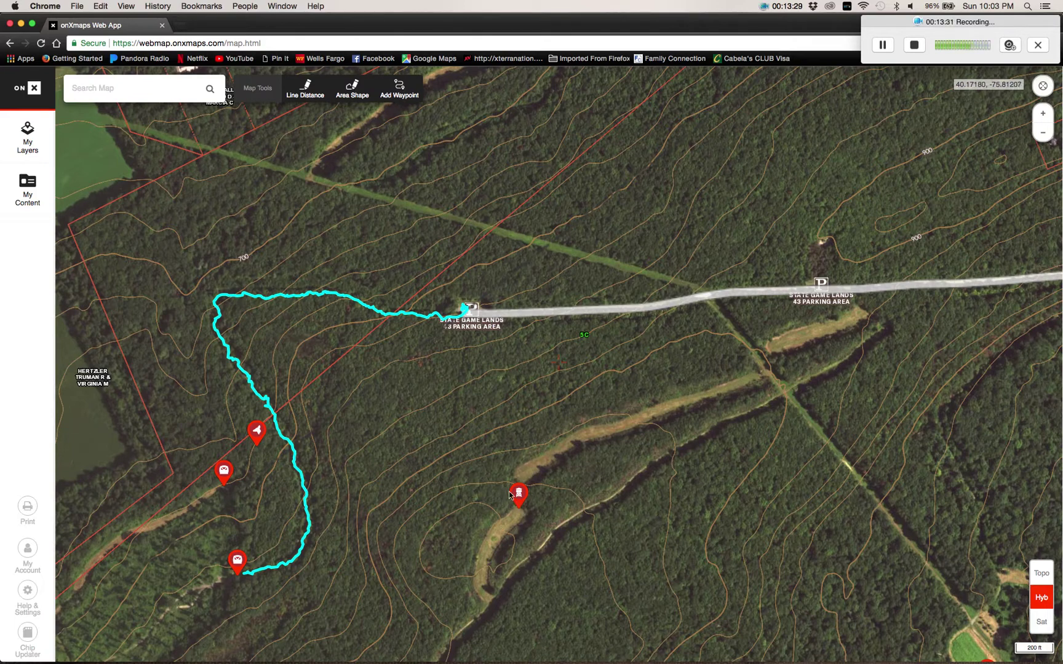
{"action": "left_click_drag", "start_coordinate": [553, 490], "coordinate": [620, 421]}
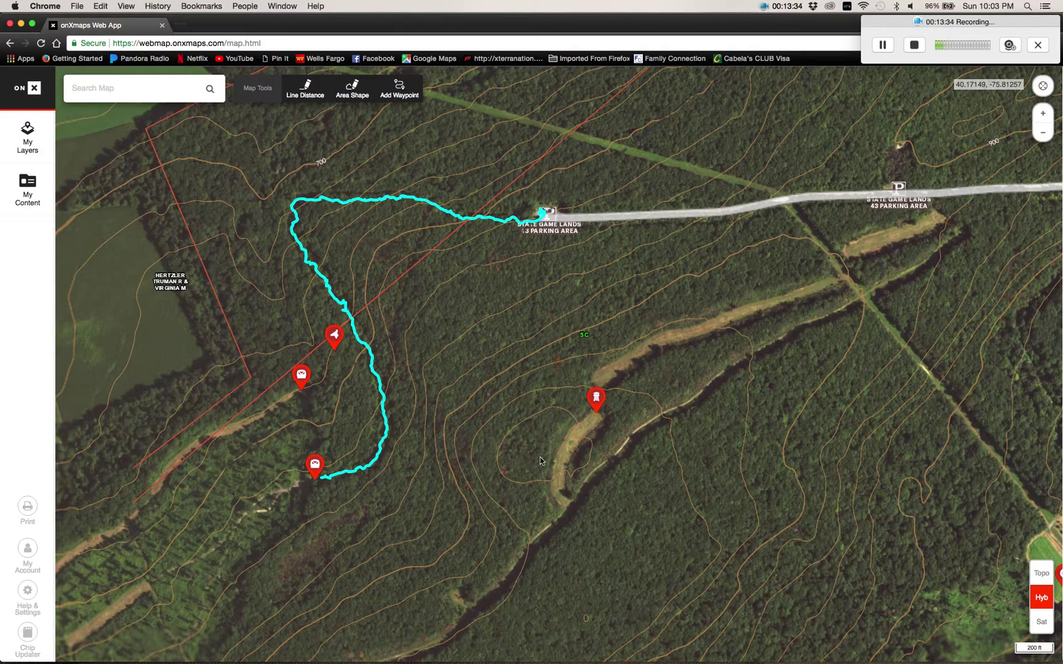
{"action": "key", "text": "Down"}
{"action": "key", "text": "Left"}
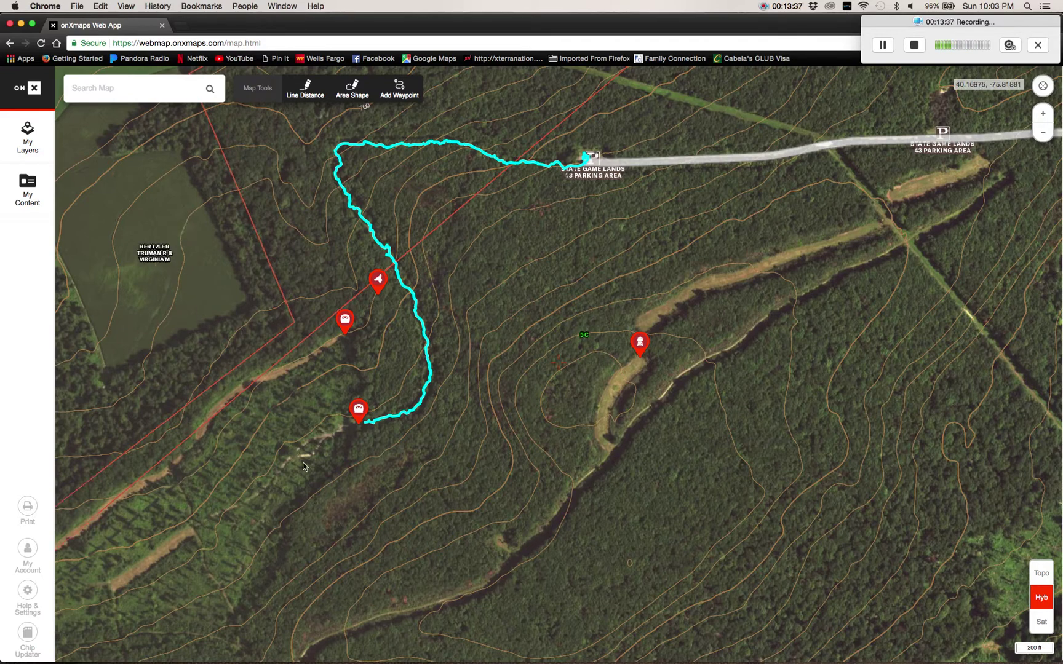
{"action": "left_click", "coordinate": [422, 403]}
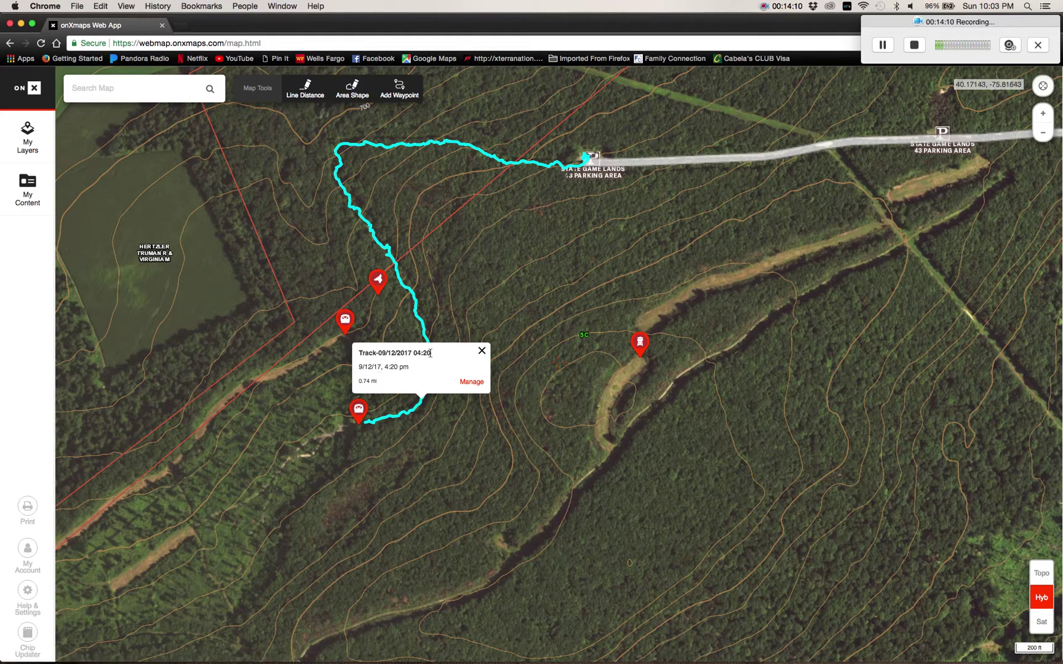
{"action": "double_click", "coordinate": [393, 368]}
{"action": "left_click", "coordinate": [412, 371]}
Place a trial waypoint in the woods east of the recorded track, browse the available waypoint types and delete the waypoint.
{"action": "left_click", "coordinate": [406, 97]}
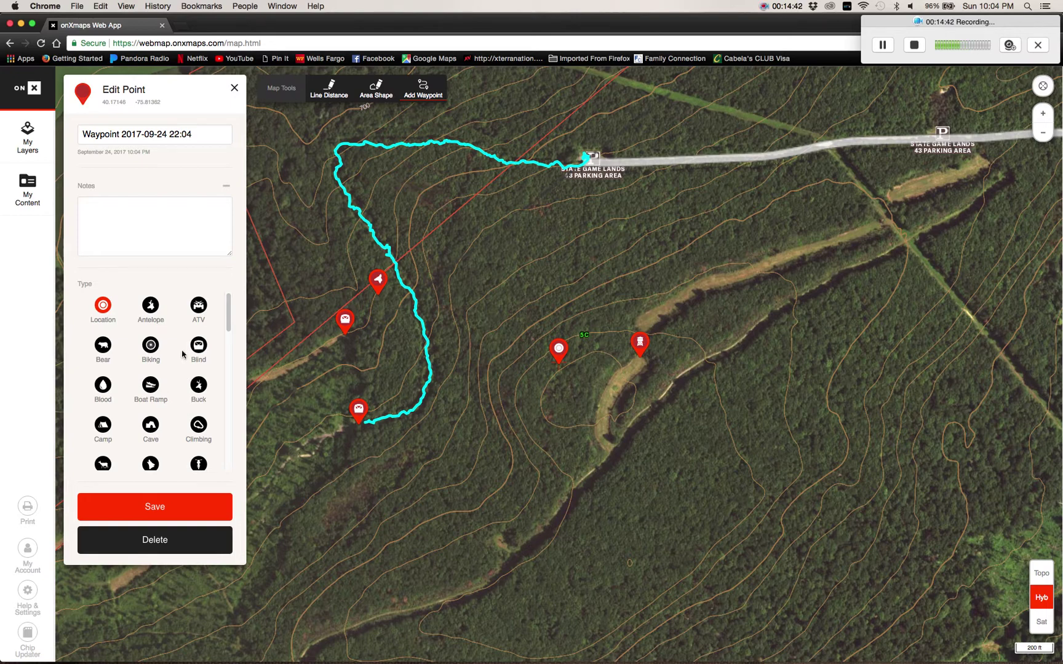
{"action": "scroll", "coordinate": [174, 348], "scroll_direction": "down", "scroll_amount": 1}
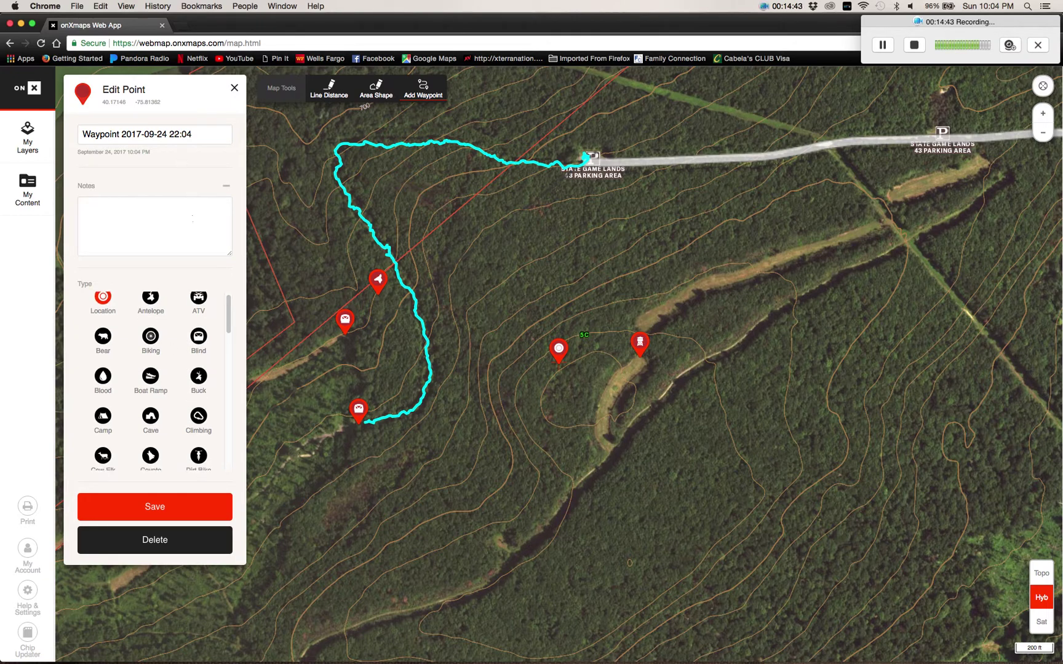
{"action": "scroll", "coordinate": [181, 352], "scroll_direction": "up", "scroll_amount": 1}
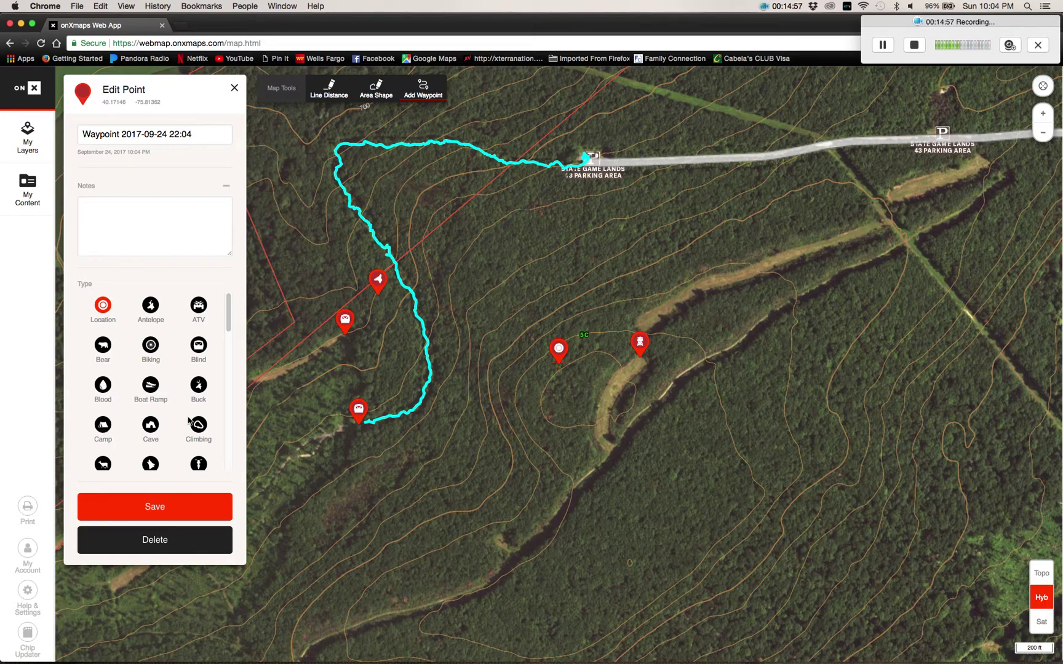
{"action": "scroll", "coordinate": [188, 420], "scroll_direction": "down", "scroll_amount": 2}
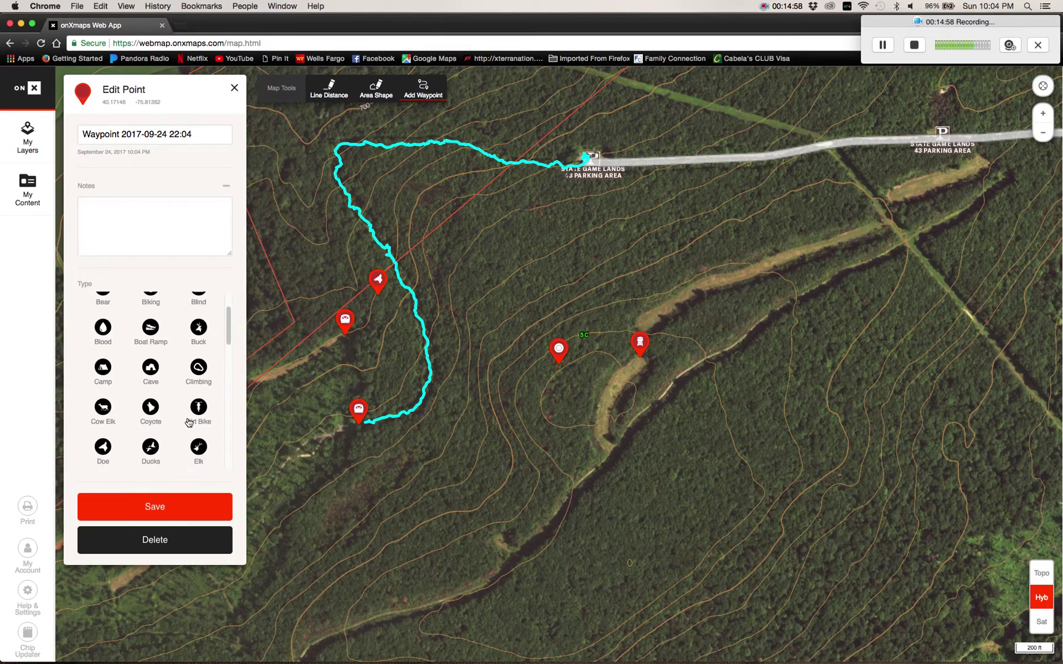
{"action": "scroll", "coordinate": [189, 421], "scroll_direction": "down", "scroll_amount": 2}
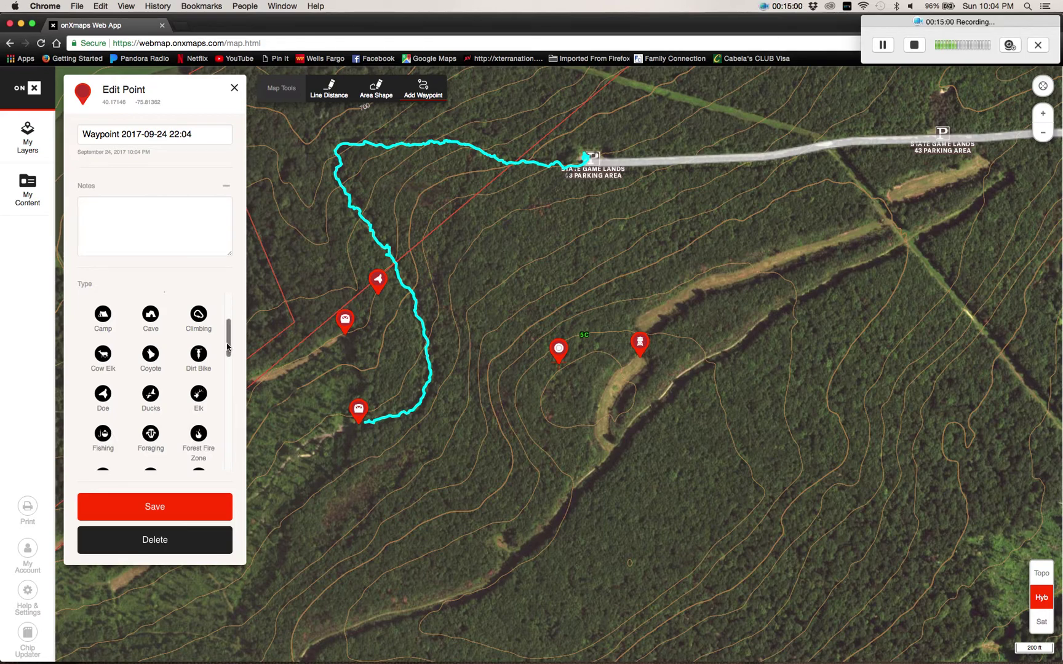
{"action": "left_click_drag", "start_coordinate": [228, 342], "coordinate": [231, 472]}
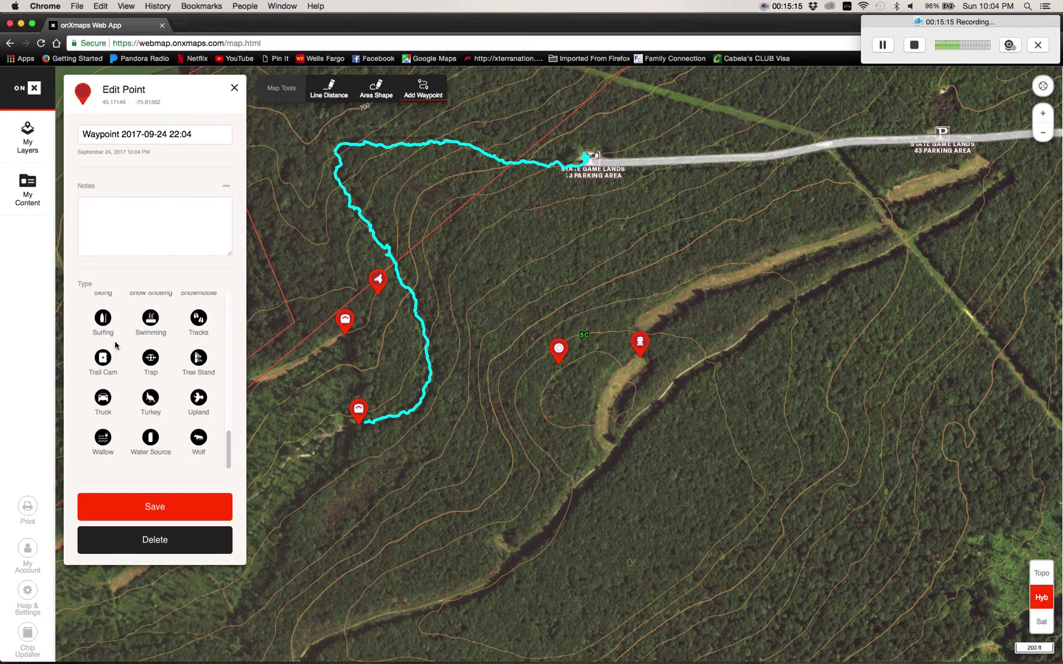
{"action": "left_click", "coordinate": [185, 547]}
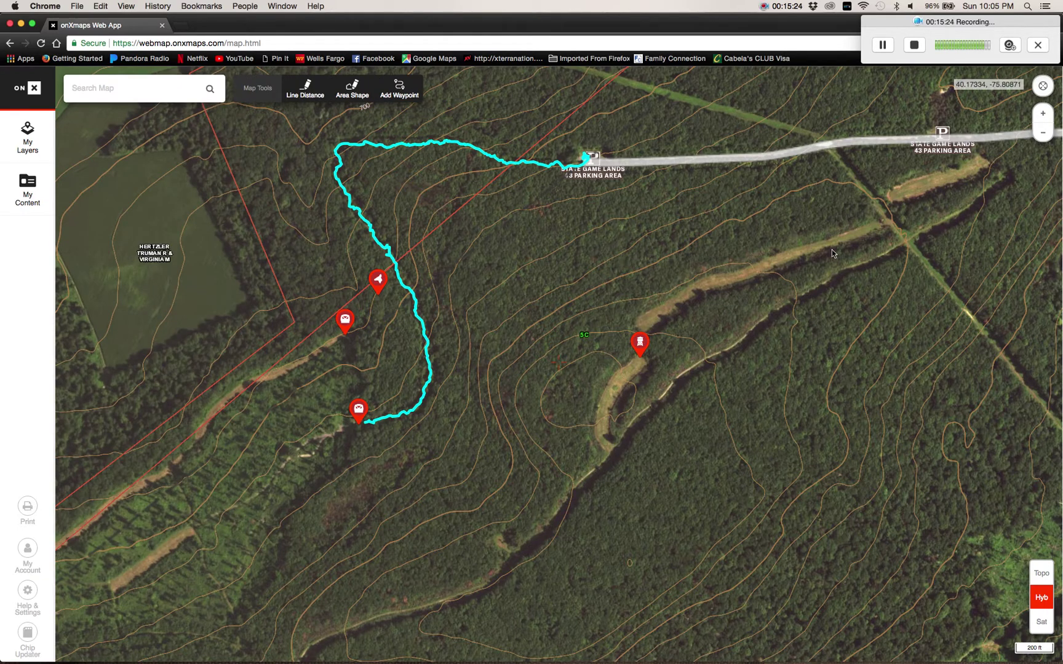
Measure the route from the eastern parking area along Laurel Ln and the cleared strip to the field waypoint, leaving the line unsaved.
{"action": "left_click_drag", "start_coordinate": [669, 256], "coordinate": [420, 281]}
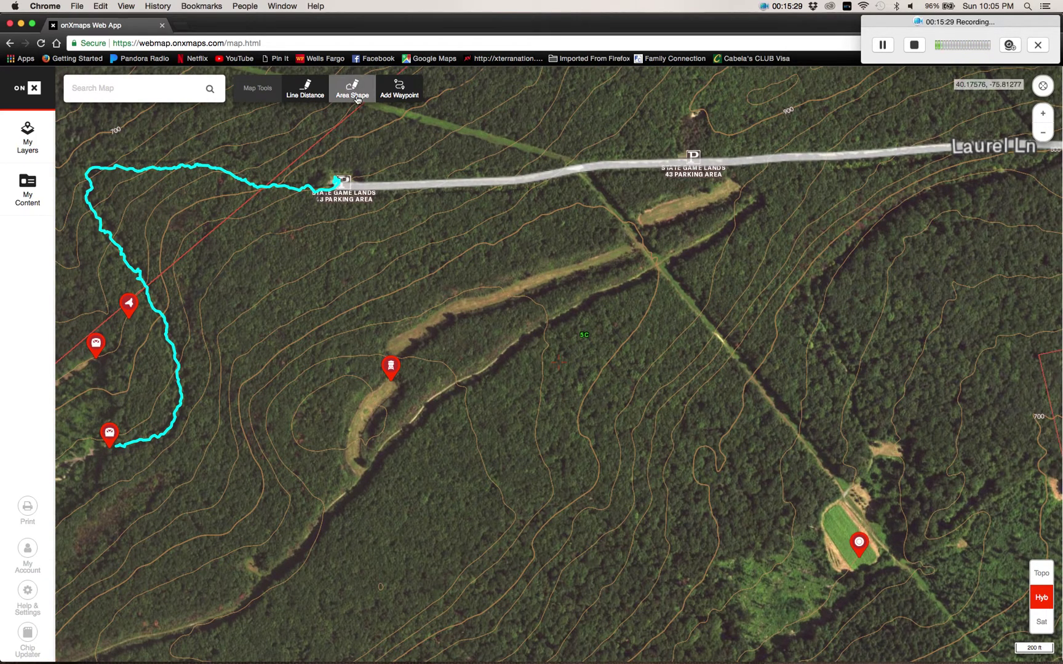
{"action": "left_click", "coordinate": [305, 89]}
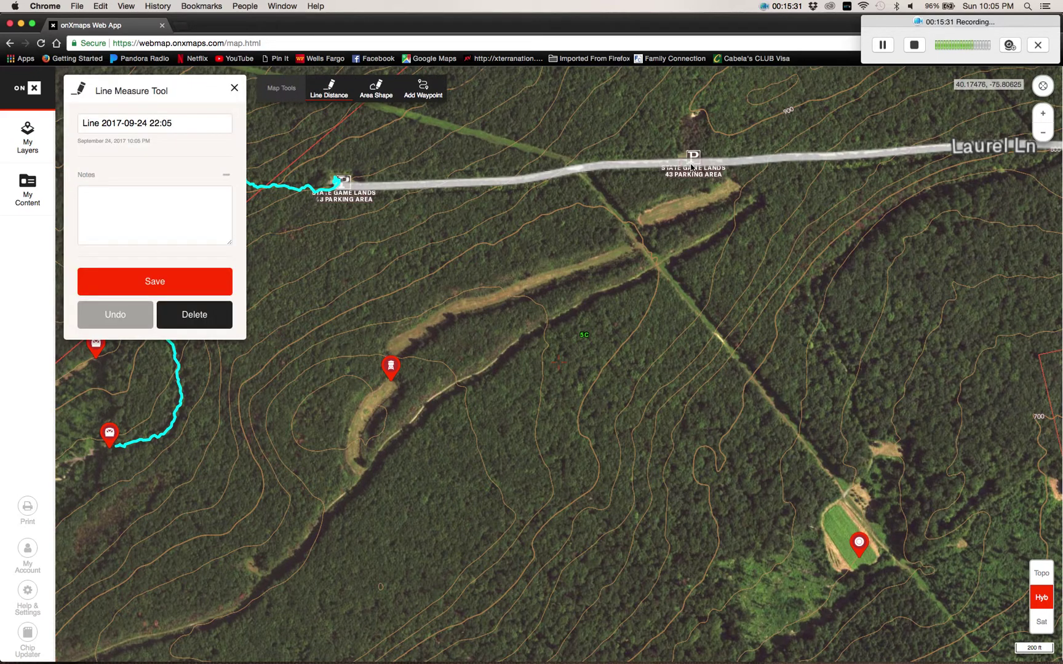
{"action": "left_click", "coordinate": [650, 171]}
{"action": "left_click", "coordinate": [580, 171]}
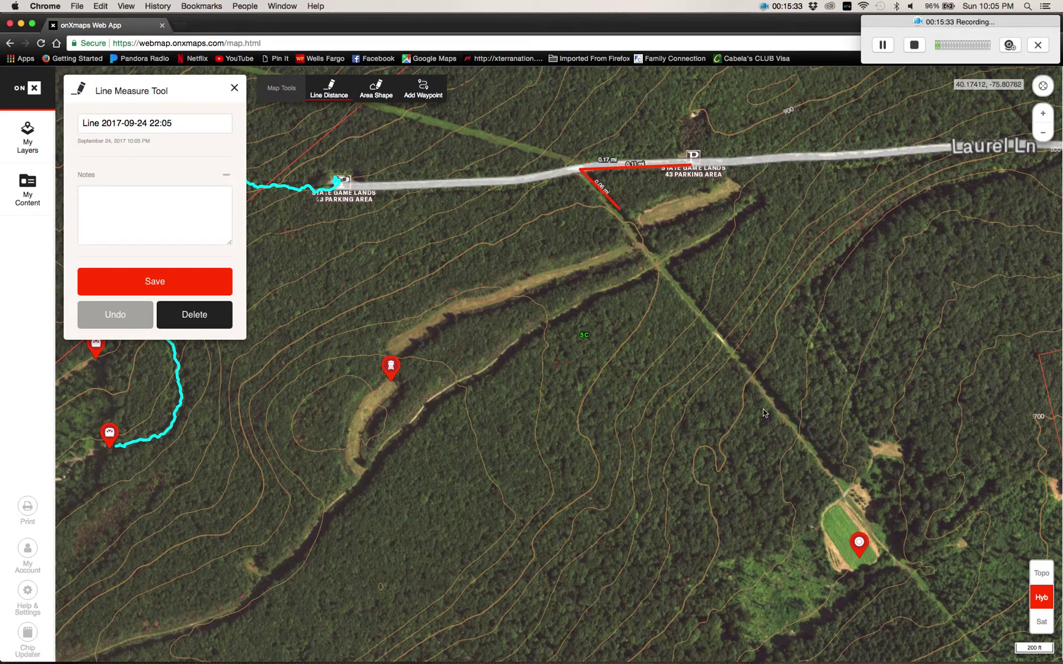
{"action": "left_click", "coordinate": [862, 527]}
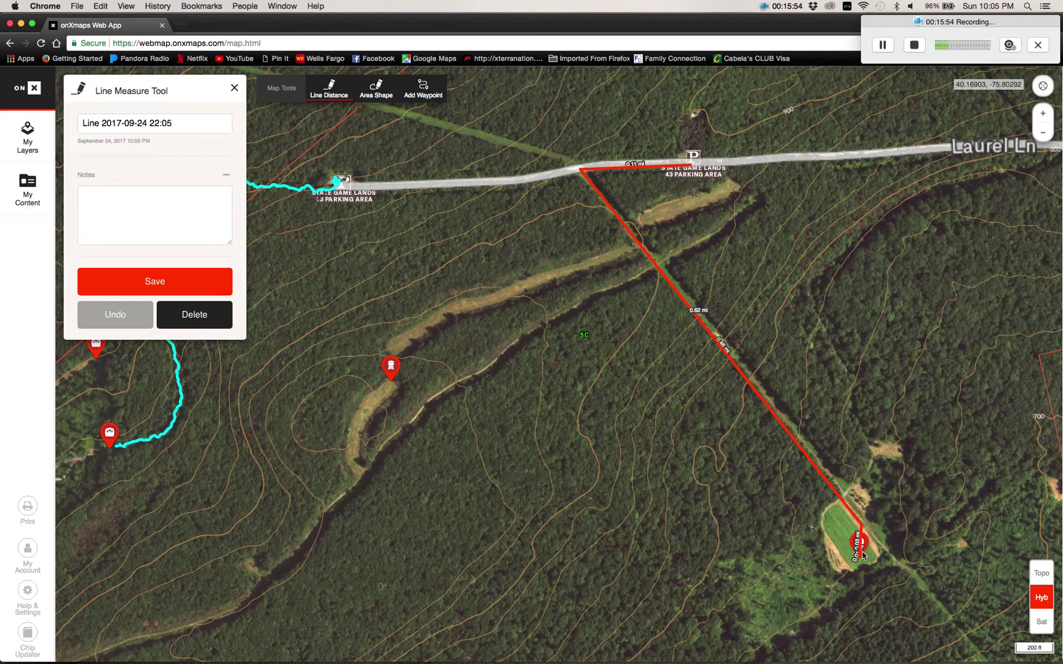
{"action": "left_click", "coordinate": [626, 404]}
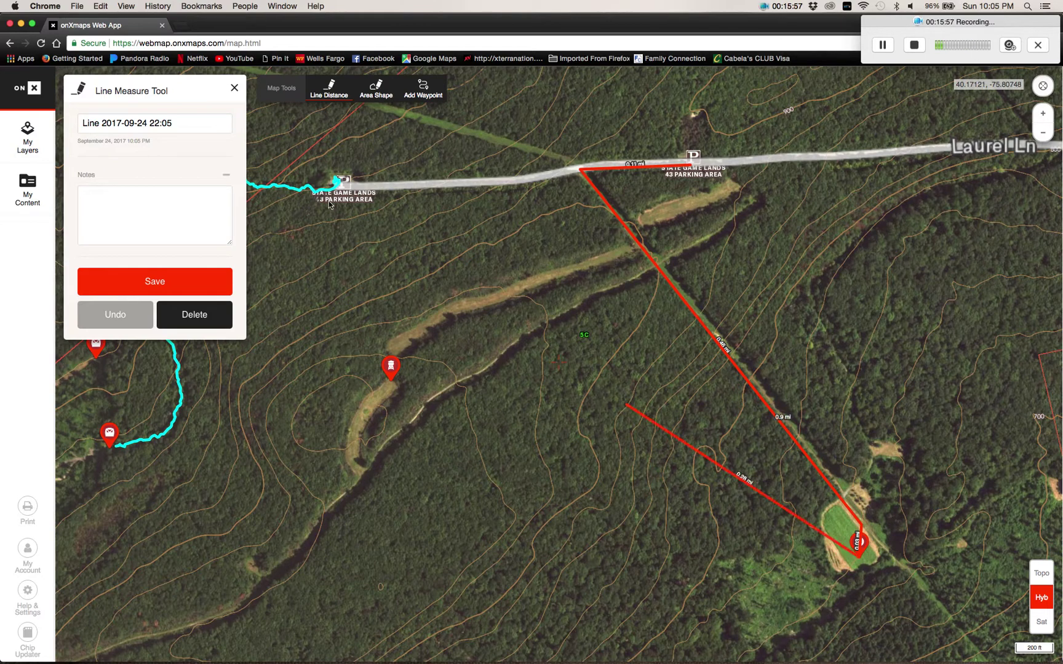
{"action": "left_click", "coordinate": [234, 89]}
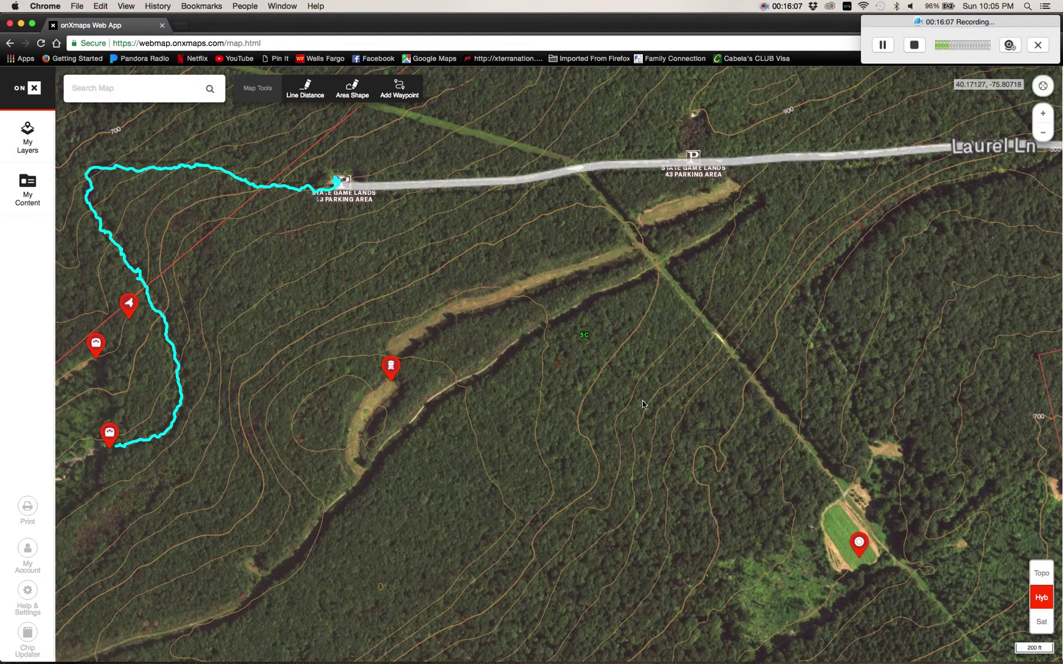
Outline an area of about 46 acres across the woods from the cleared strip south of Laurel Ln to just beyond the field waypoint.
{"action": "left_click", "coordinate": [360, 92]}
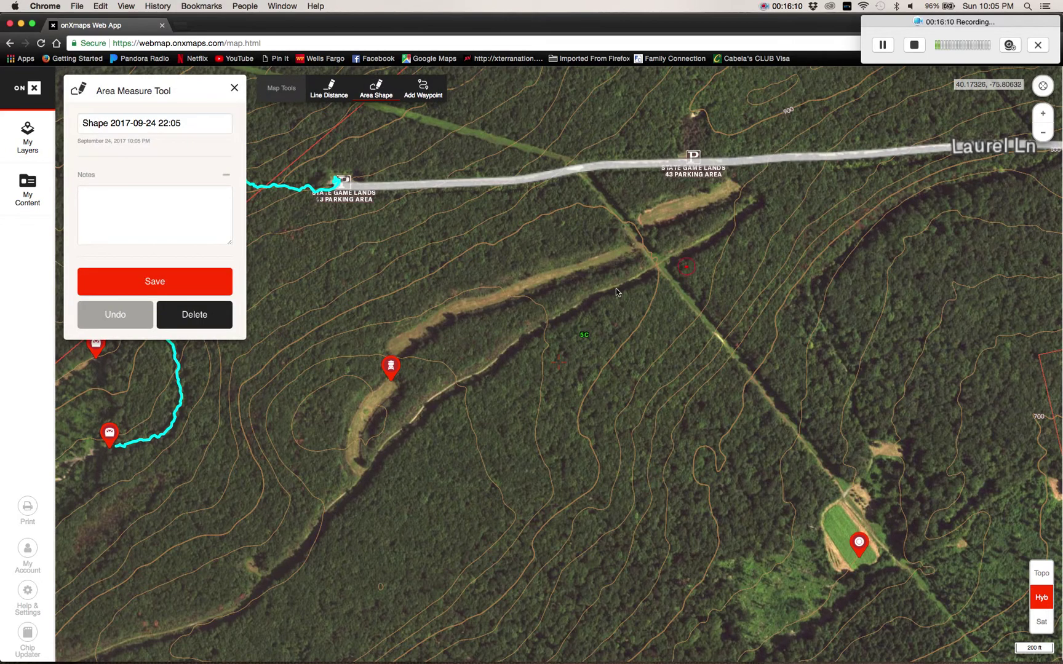
{"action": "left_click", "coordinate": [521, 338]}
{"action": "left_click", "coordinate": [492, 516]}
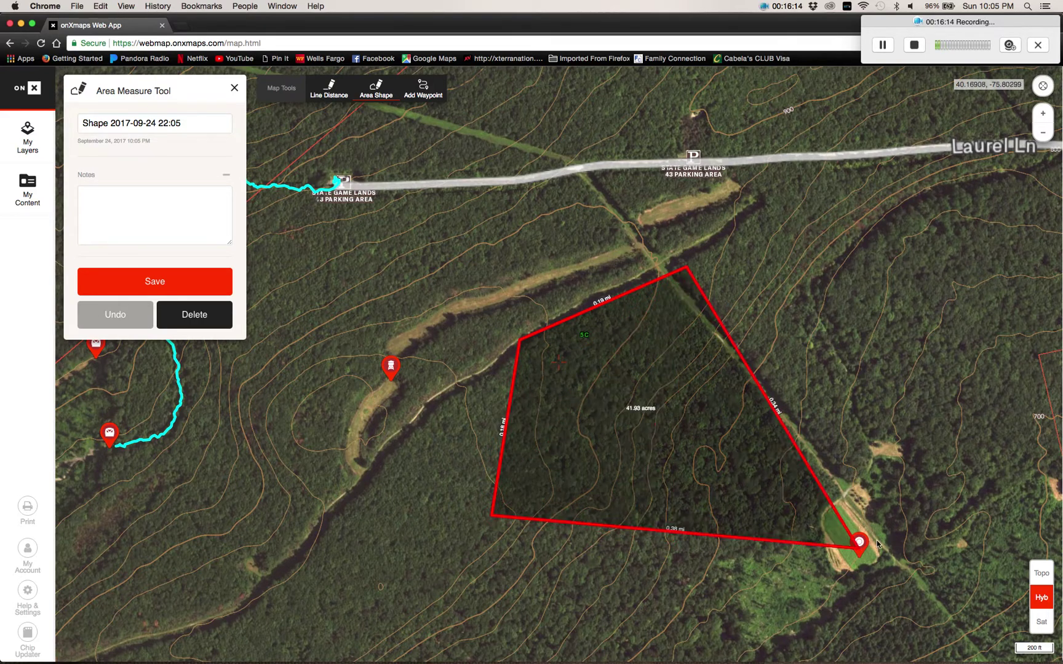
{"action": "left_click", "coordinate": [881, 579]}
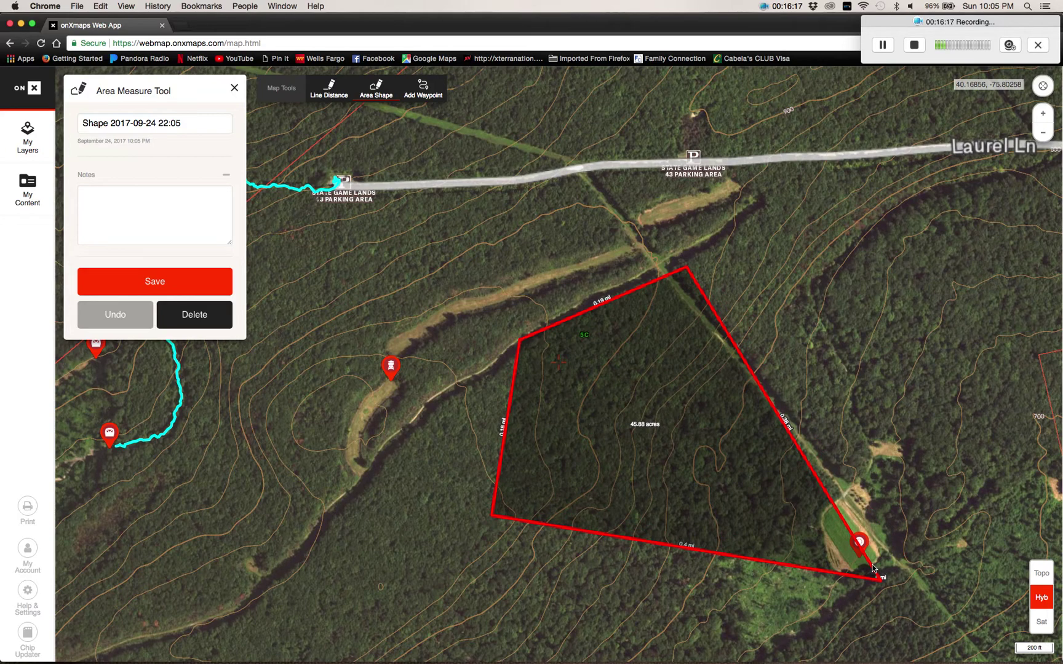
Reshape the measured area's eastern boundary with extra points along the cleared strip and delete the shape.
{"action": "left_click", "coordinate": [779, 503]}
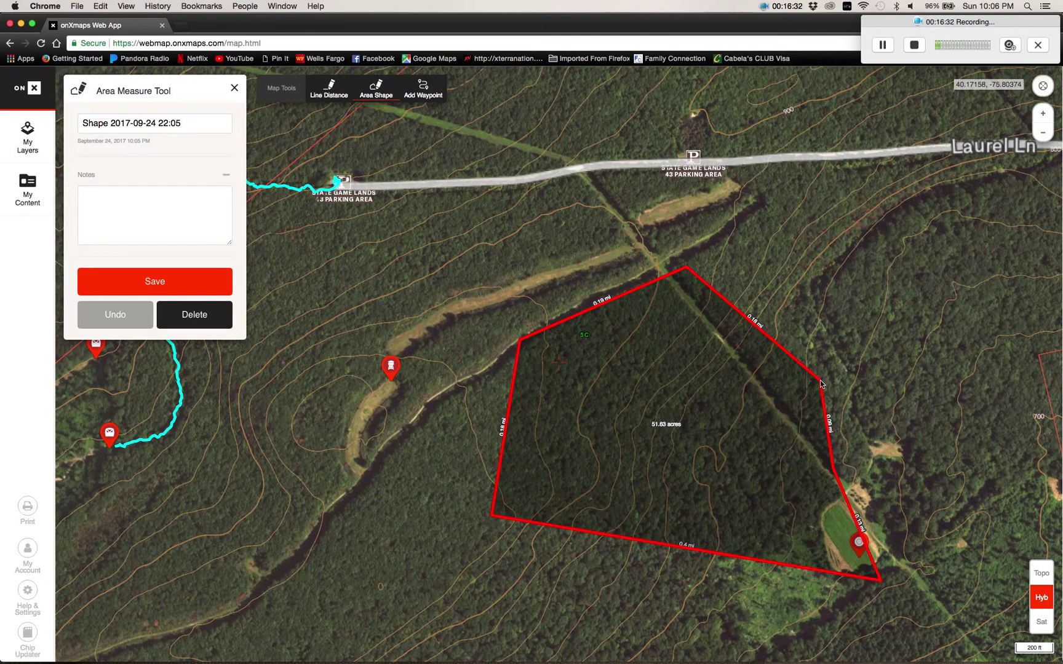
{"action": "left_click_drag", "start_coordinate": [821, 382], "coordinate": [758, 425]}
{"action": "right_click", "coordinate": [845, 430]}
{"action": "left_click", "coordinate": [845, 430]}
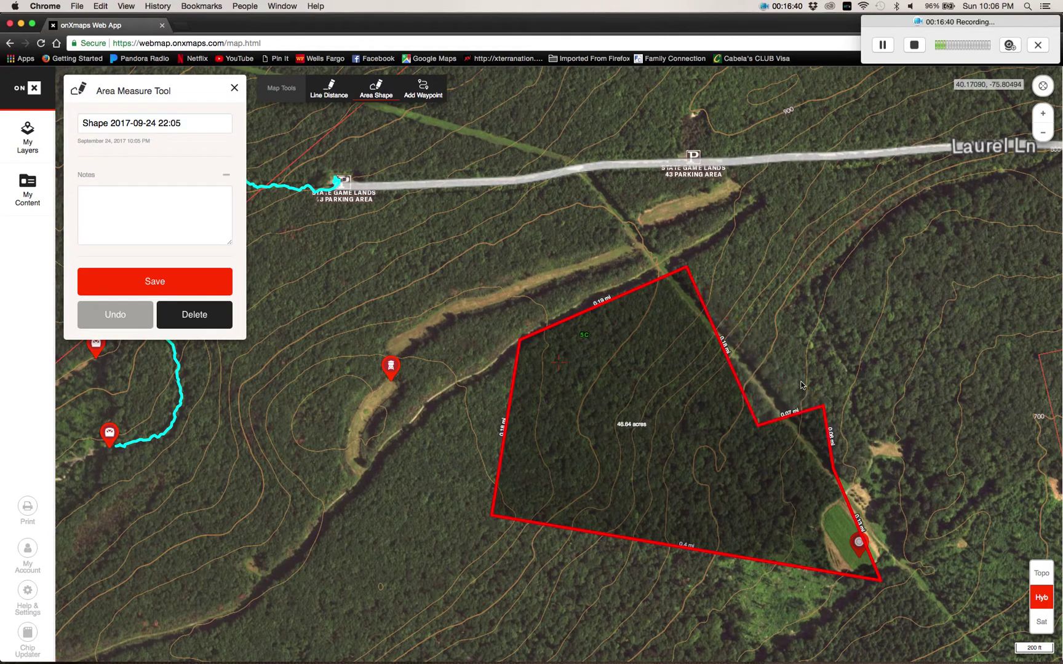
{"action": "left_click_drag", "start_coordinate": [801, 385], "coordinate": [801, 381]}
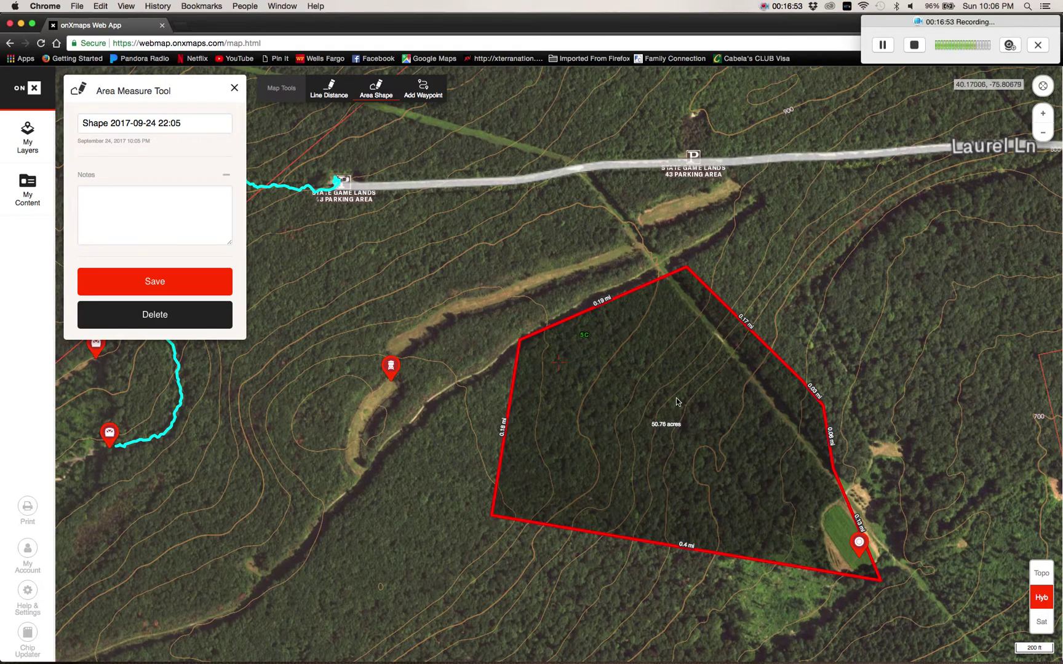
{"action": "left_click", "coordinate": [183, 319]}
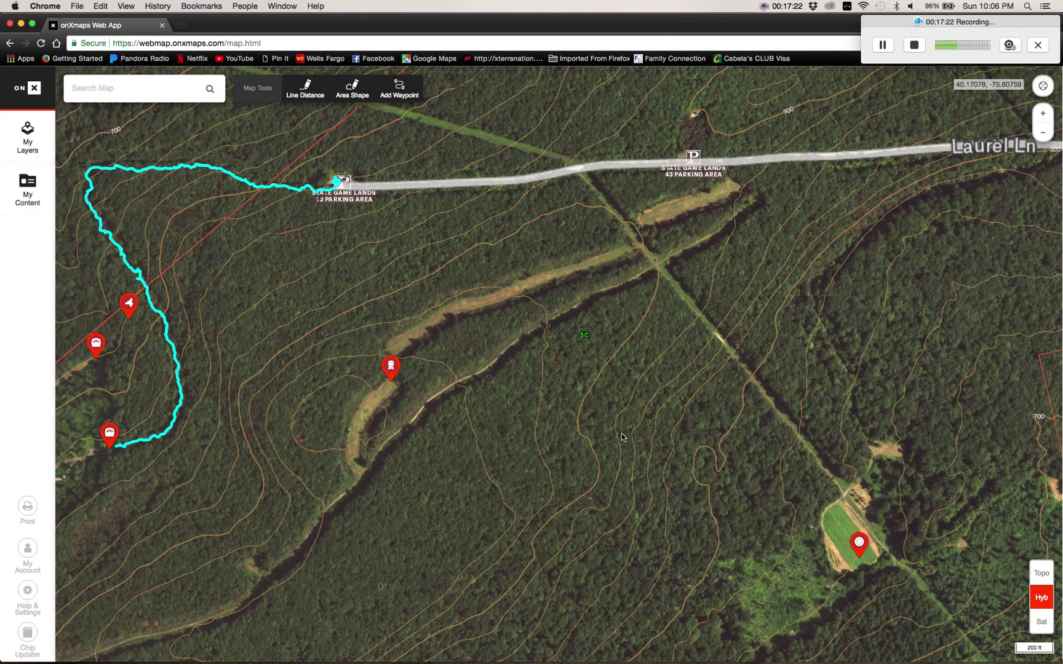
Examine the wider area from the Laurel Ln waypoints northeast past Pine Swamp to Hopewell Lake.
{"action": "scroll", "coordinate": [621, 437], "scroll_direction": "down", "scroll_amount": 3}
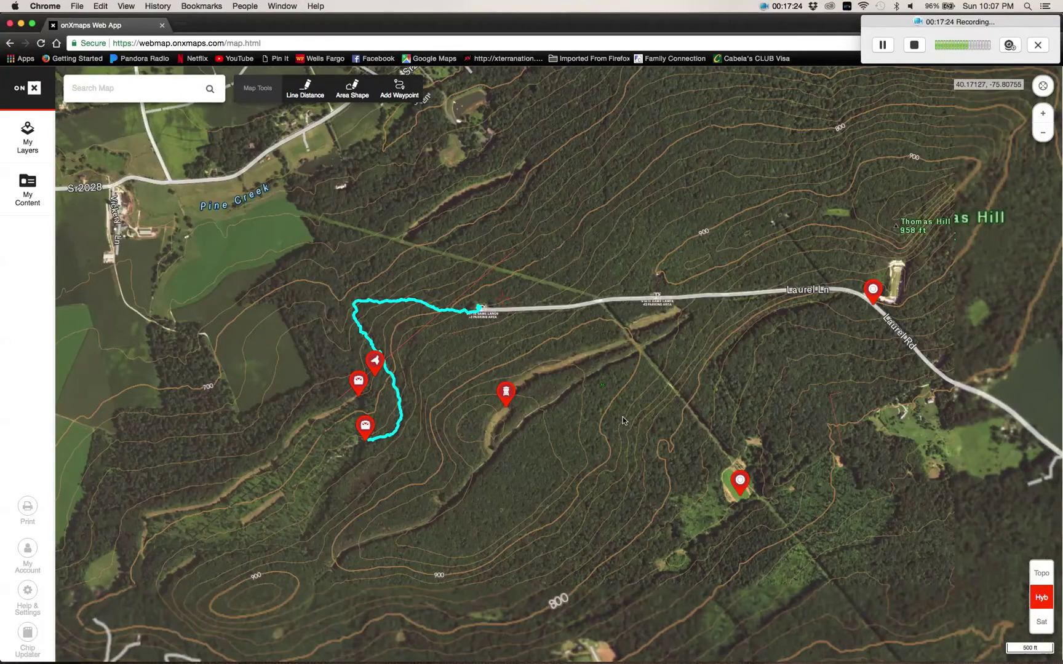
{"action": "scroll", "coordinate": [622, 418], "scroll_direction": "down", "scroll_amount": 3}
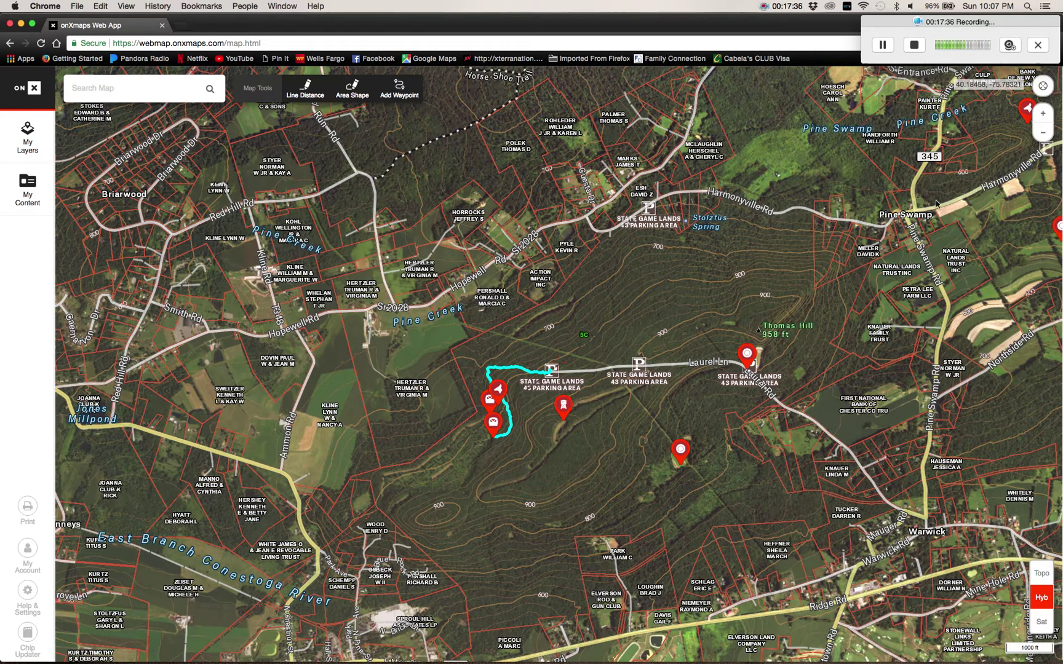
{"action": "left_click_drag", "start_coordinate": [936, 204], "coordinate": [795, 275]}
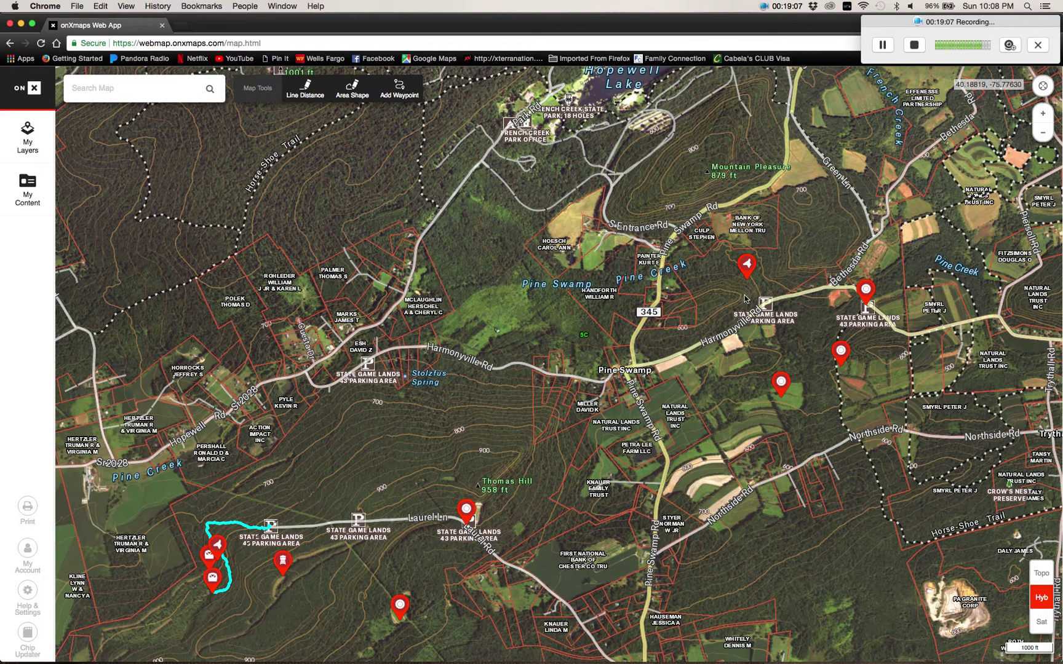
{"action": "left_click_drag", "start_coordinate": [636, 332], "coordinate": [595, 623]}
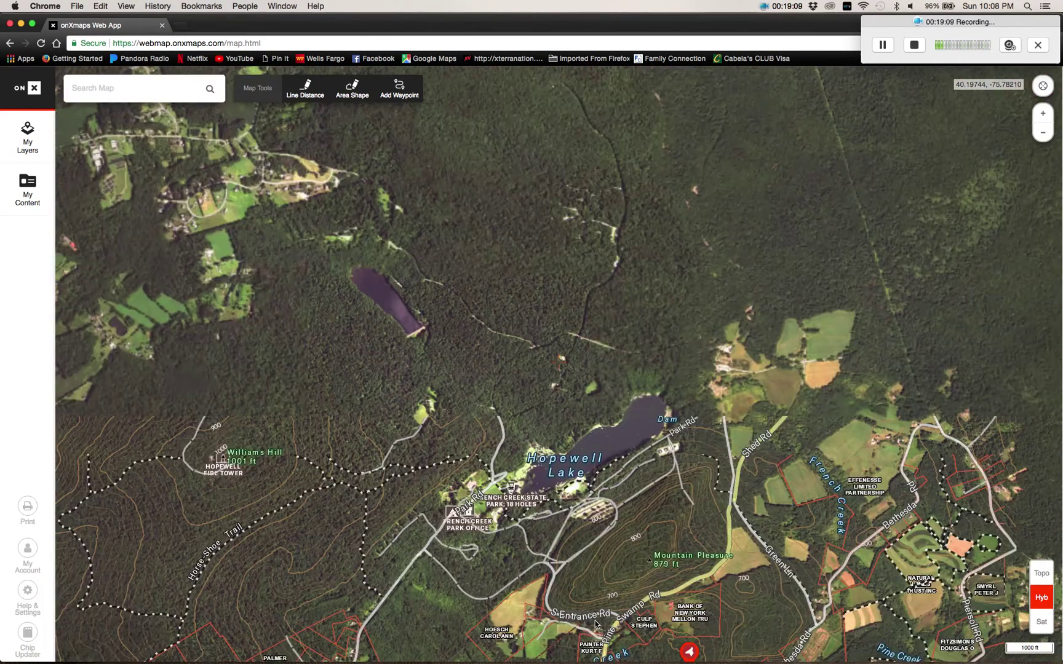